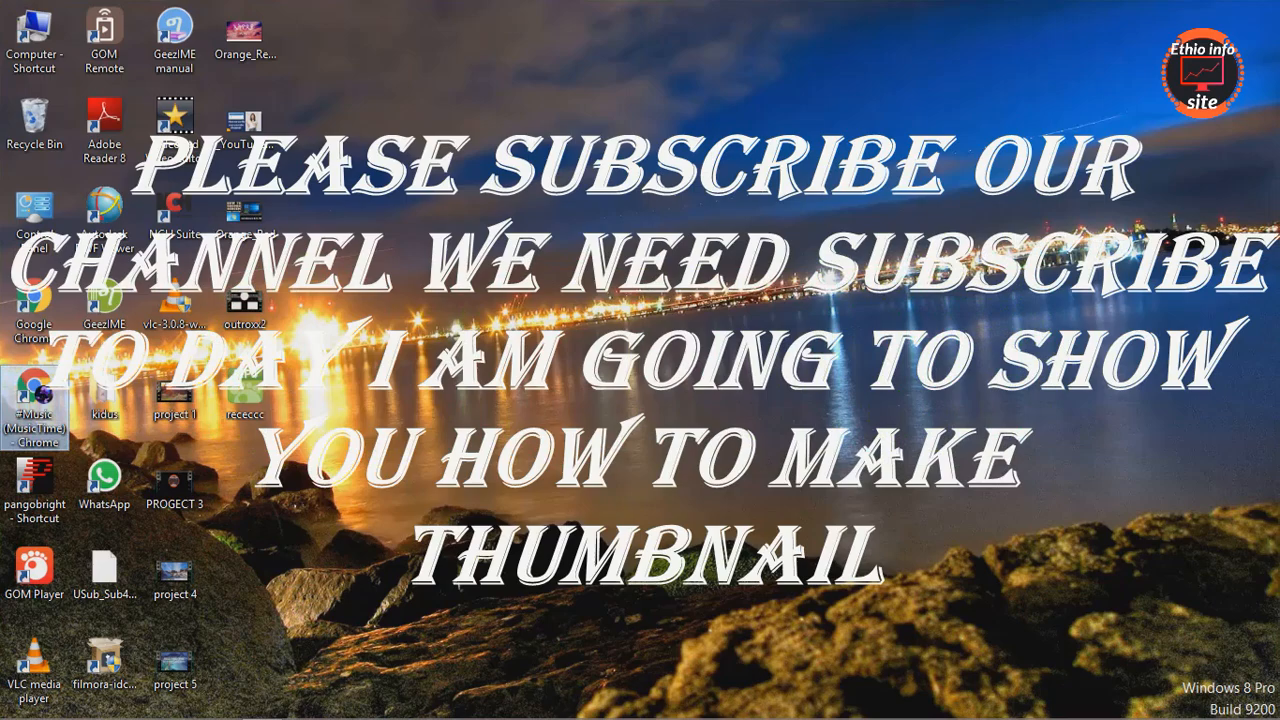
# Open Google Chrome and go to canva.com.
pyautogui.doubleClick(34, 406)
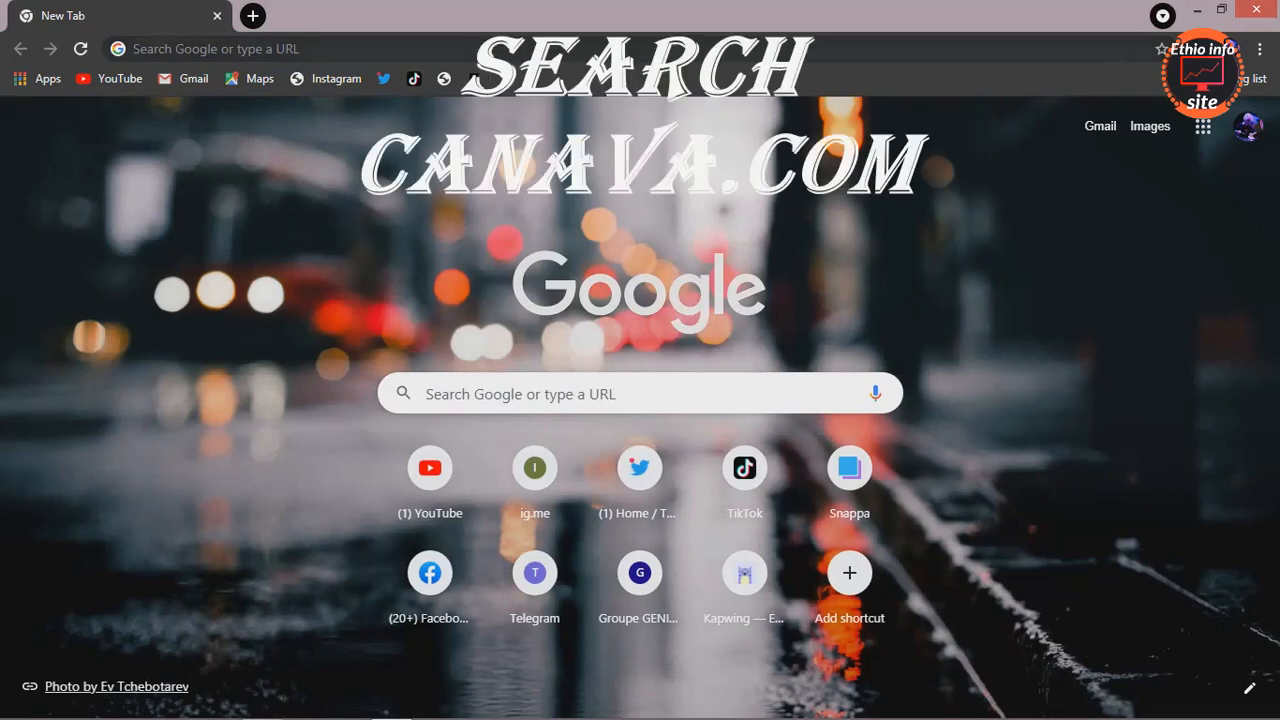
pyautogui.click(143, 48)
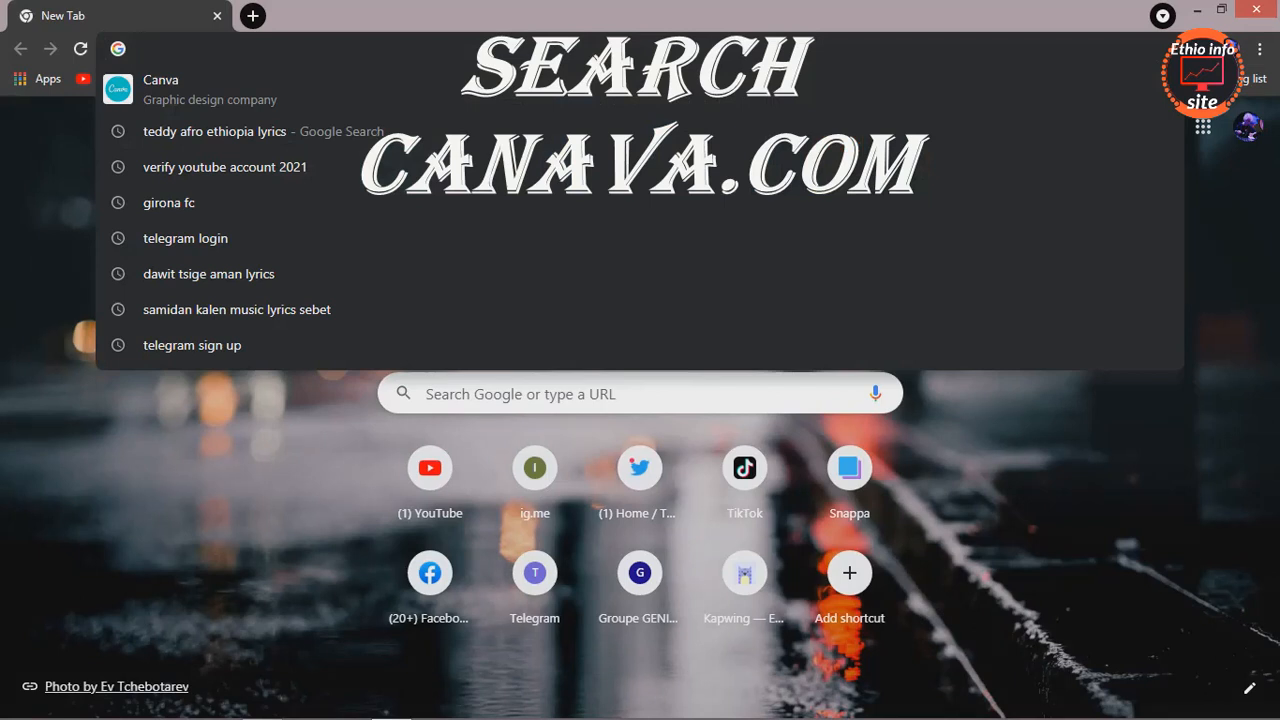
pyautogui.write('c')
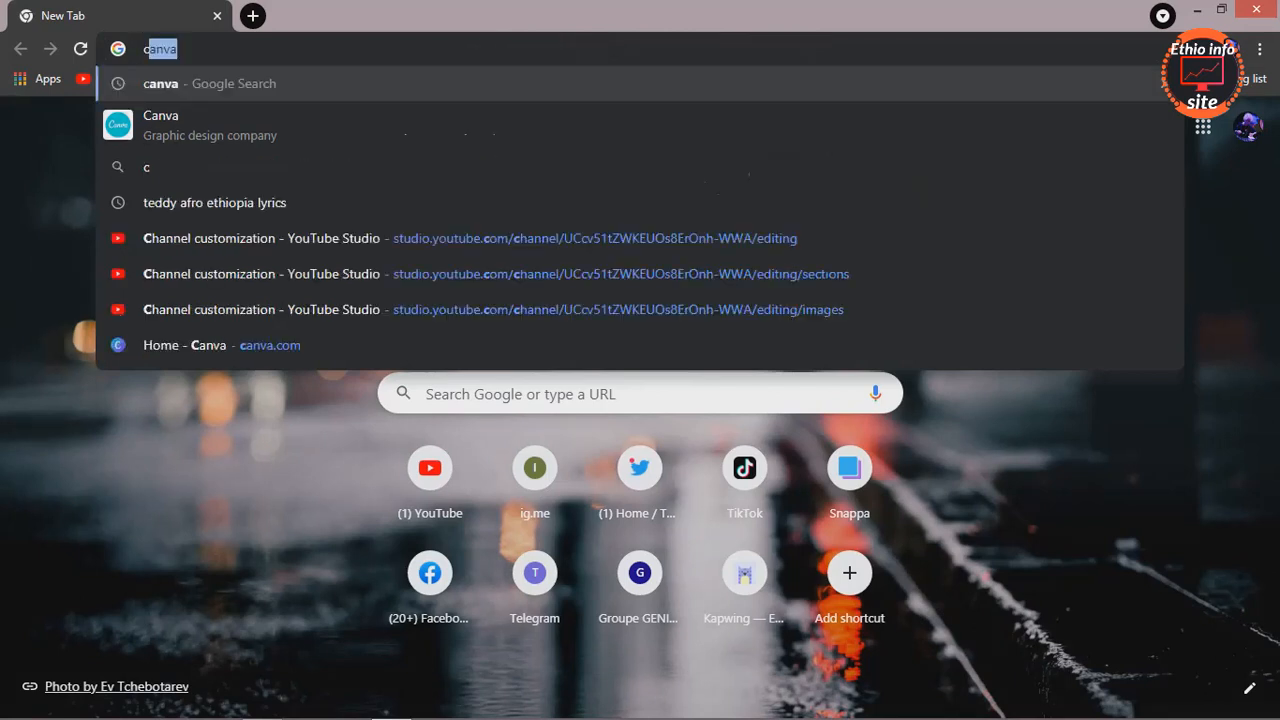
pyautogui.write('an')
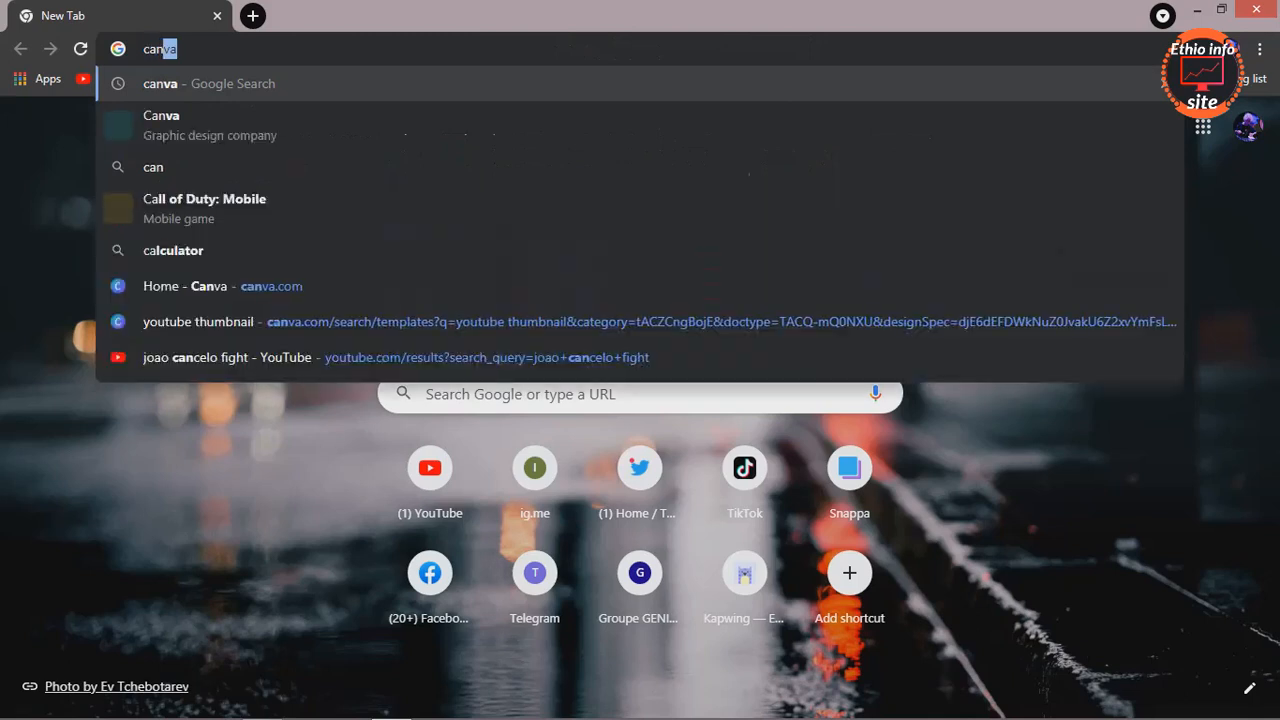
pyautogui.write('va')
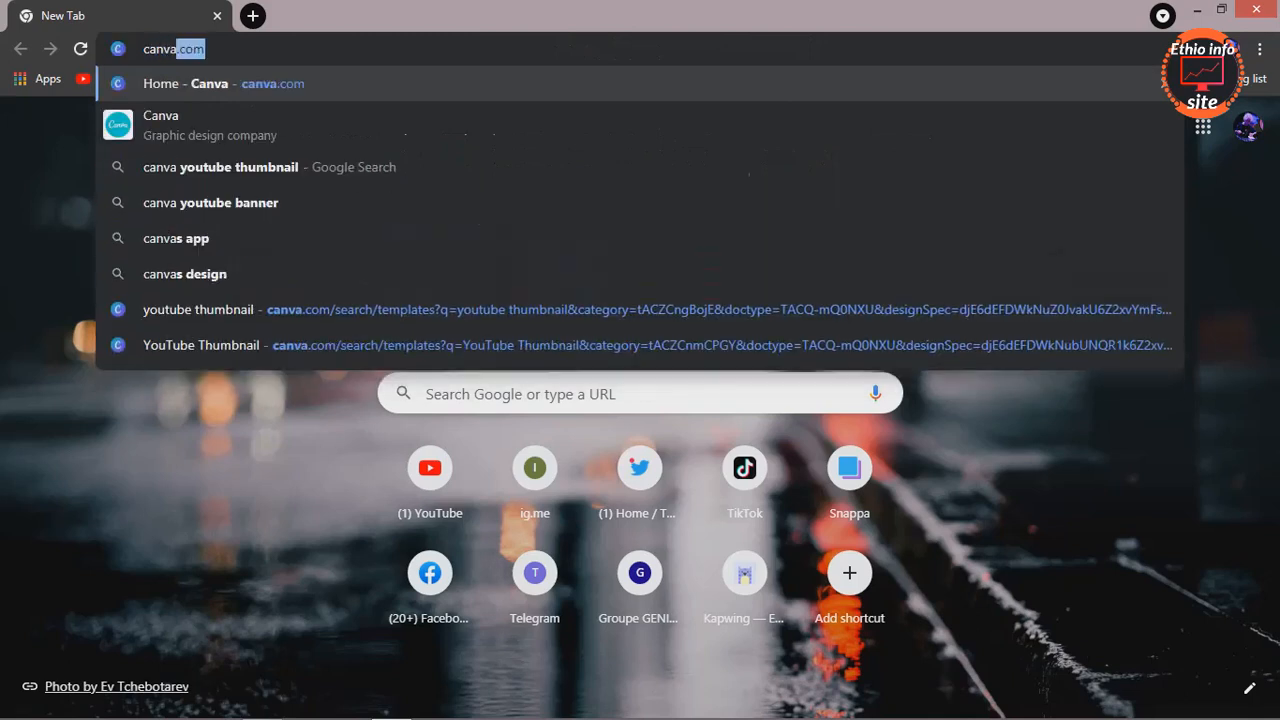
pyautogui.write('.com')
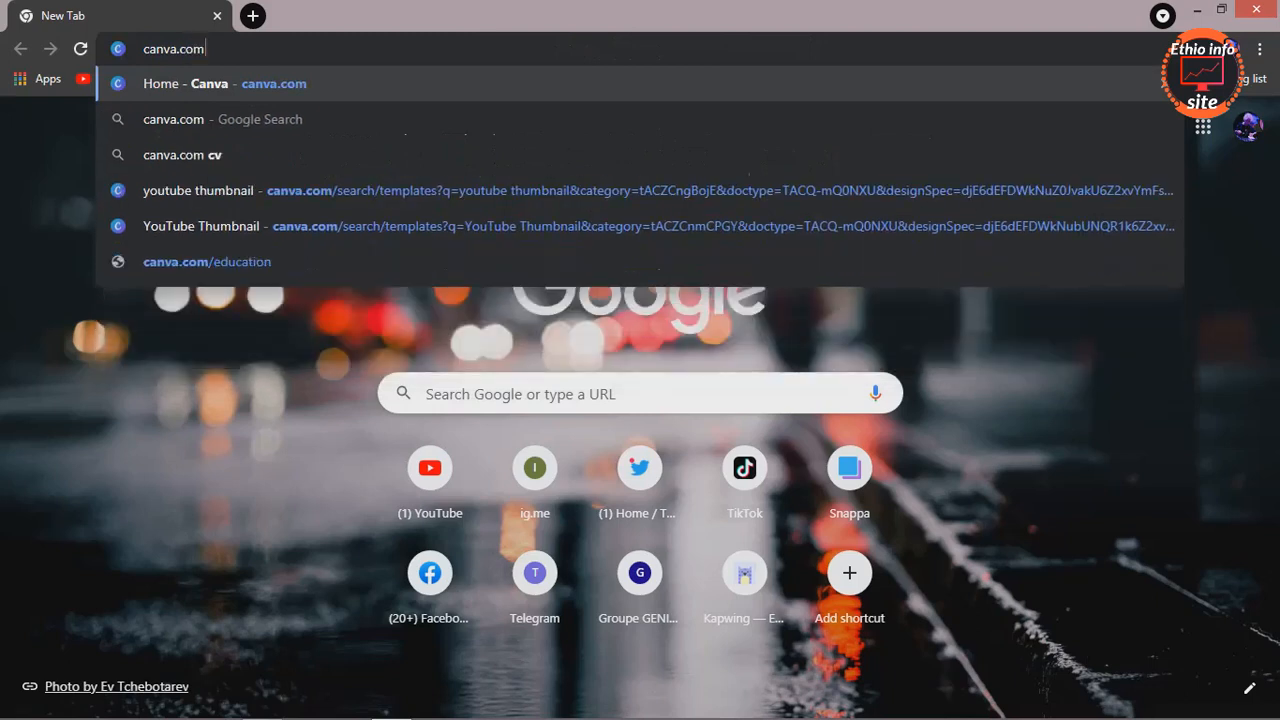
pyautogui.press('Return')
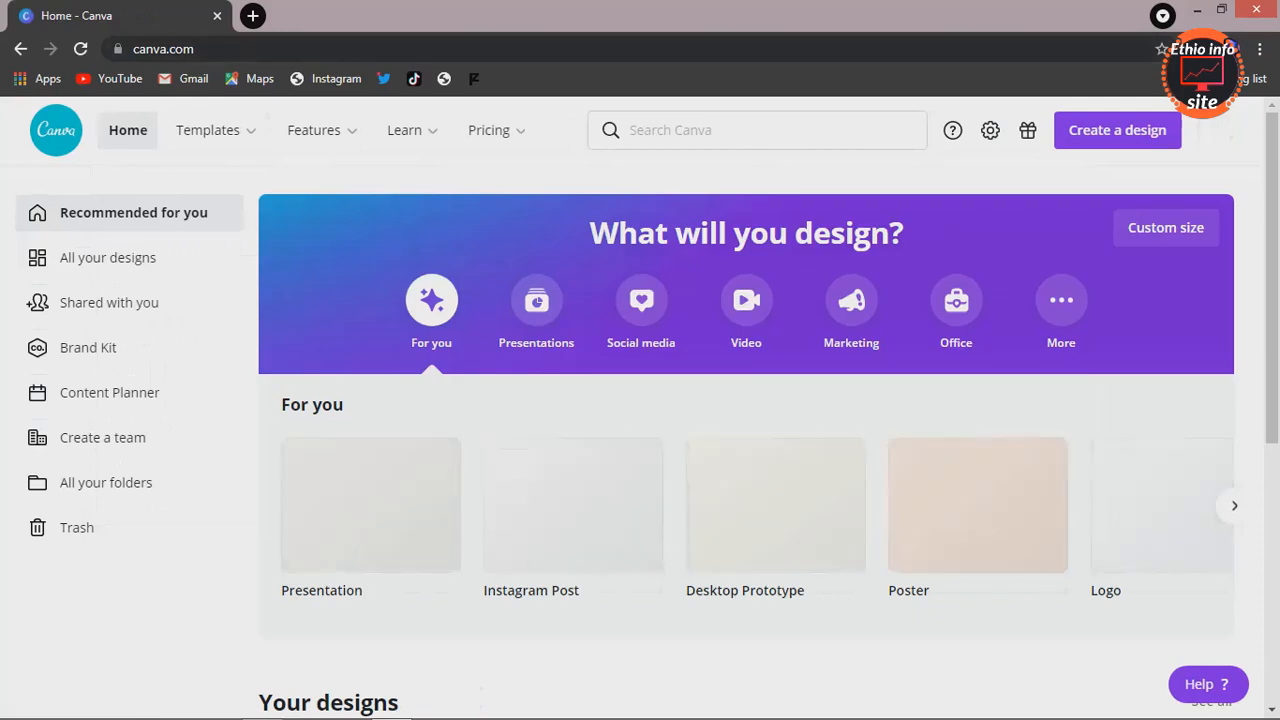
# Look through the recommended design types and the existing designs on the Canva home page.
pyautogui.scroll(-1, 746, 440)
pyautogui.scroll(-2, 746, 440)
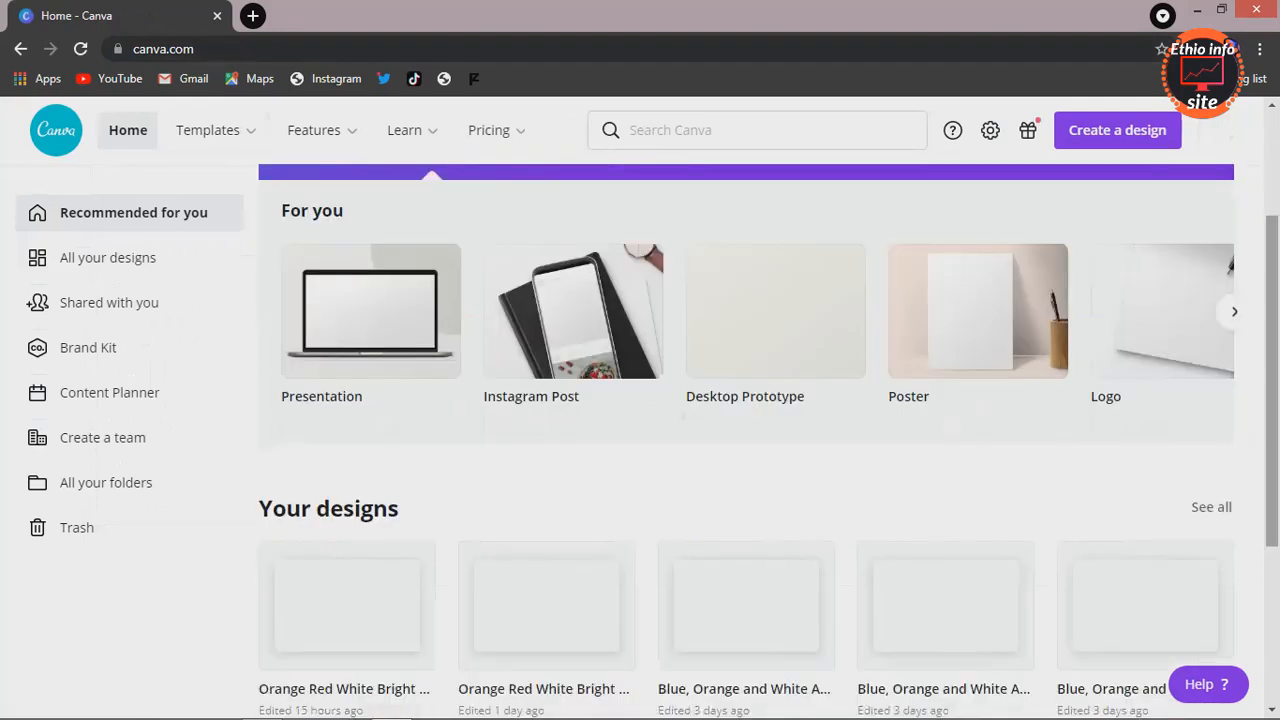
pyautogui.scroll(-1, 746, 440)
pyautogui.scroll(-3, 746, 440)
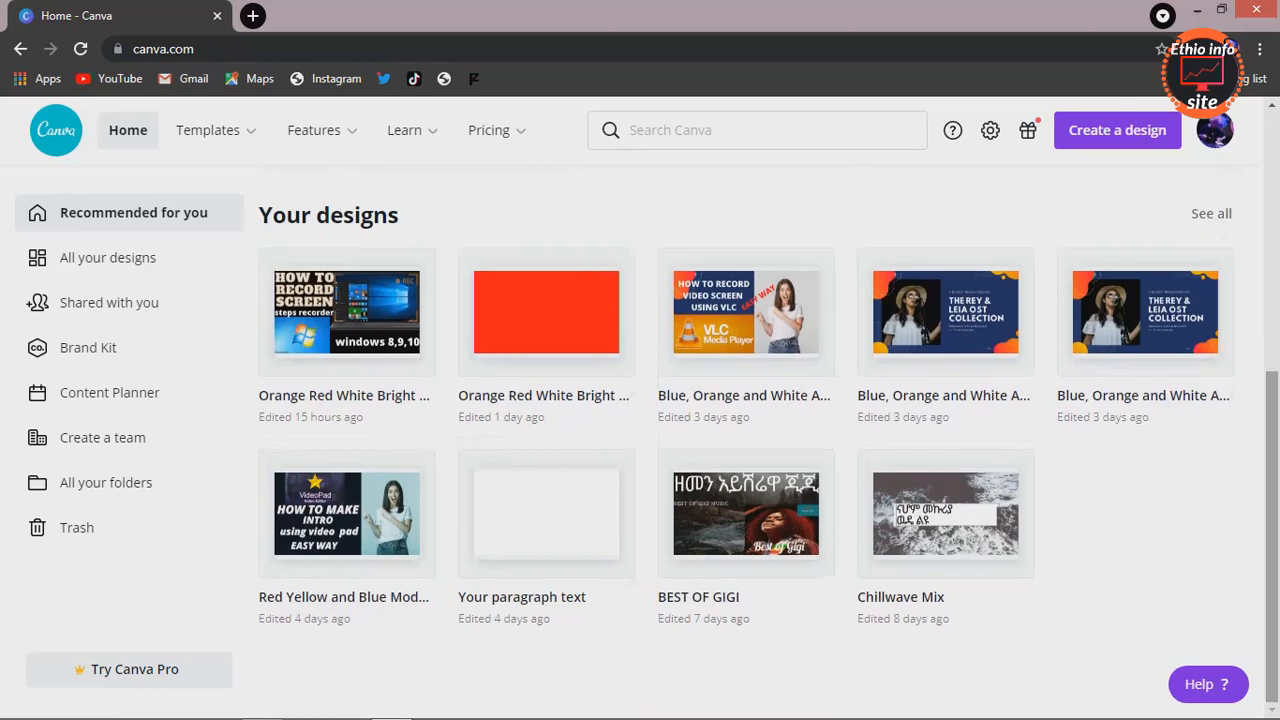
pyautogui.scroll(2, 760, 440)
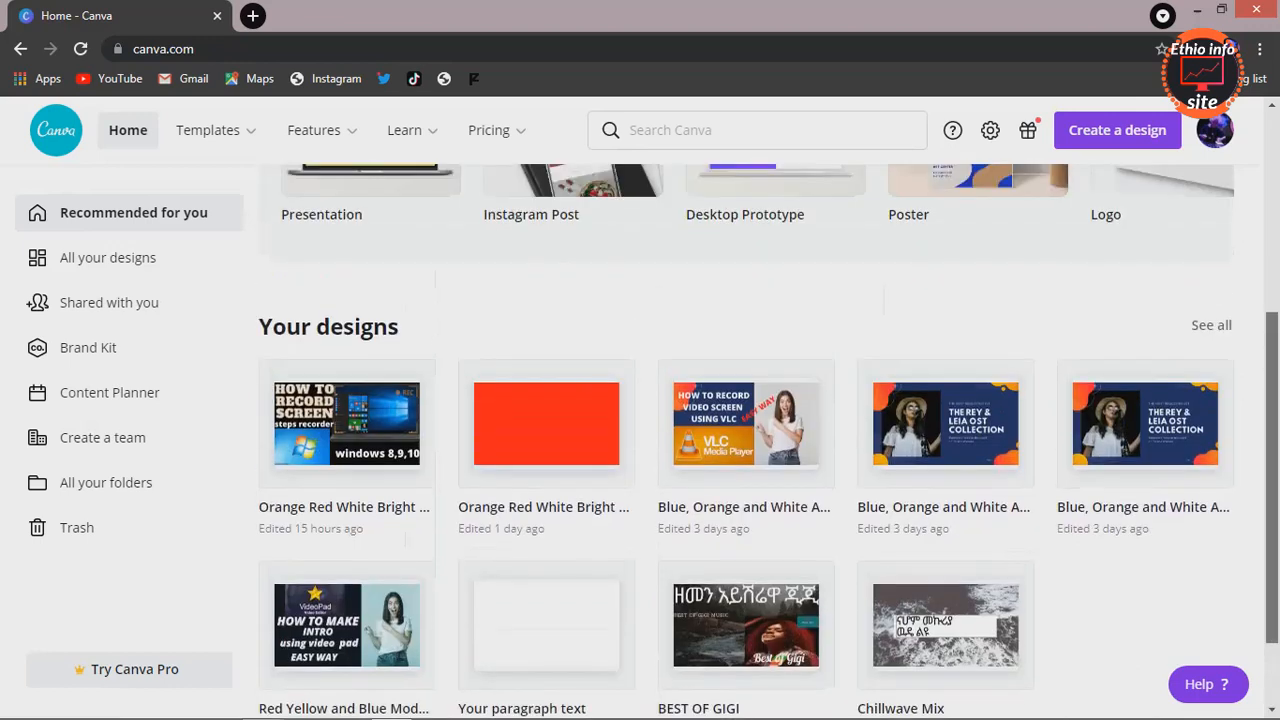
pyautogui.scroll(2, 760, 440)
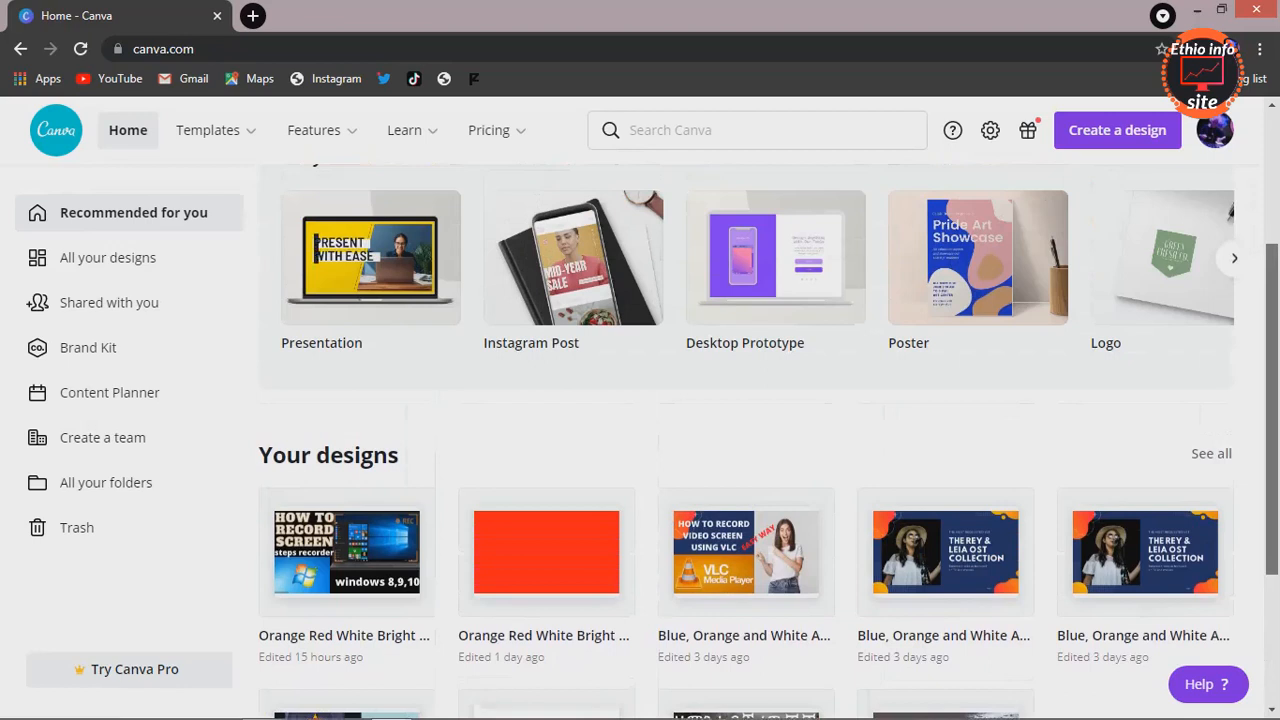
pyautogui.scroll(3, 746, 440)
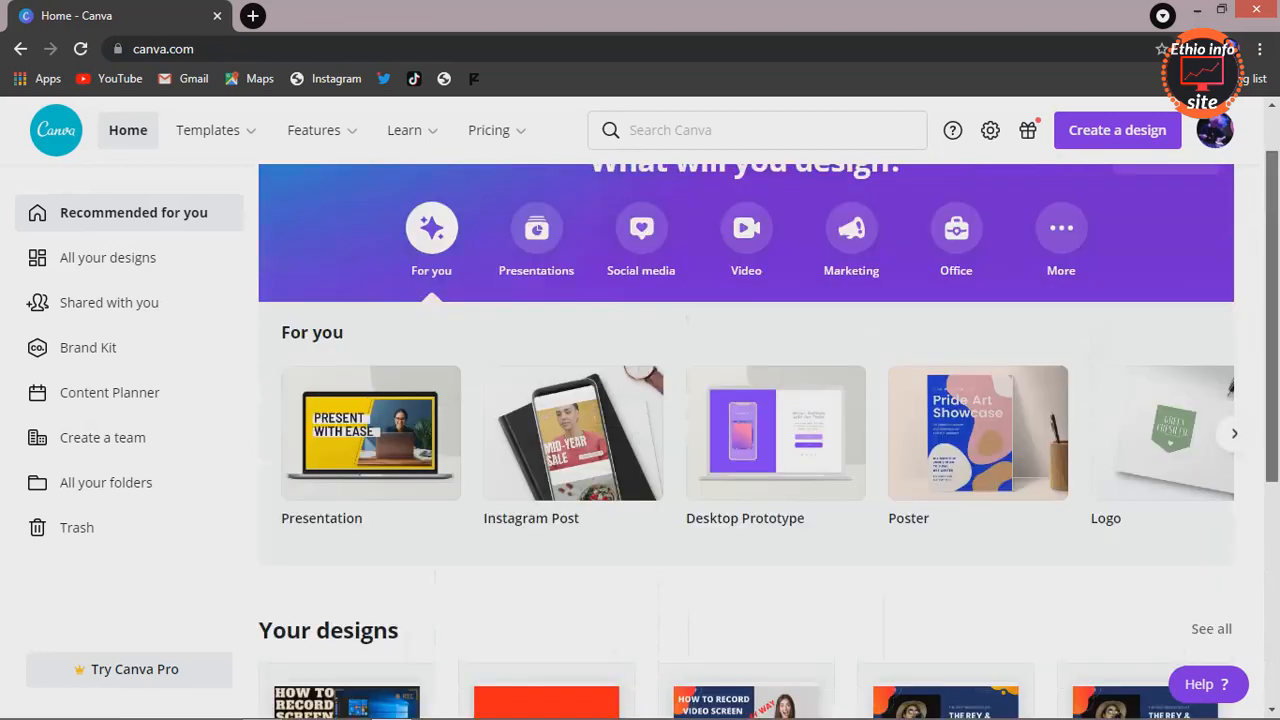
# Search Canva for "youtube thumbnail" and open the suggested YouTube Thumbnail 1280 × 720 px template category.
pyautogui.click(745, 131)
pyautogui.write('you')
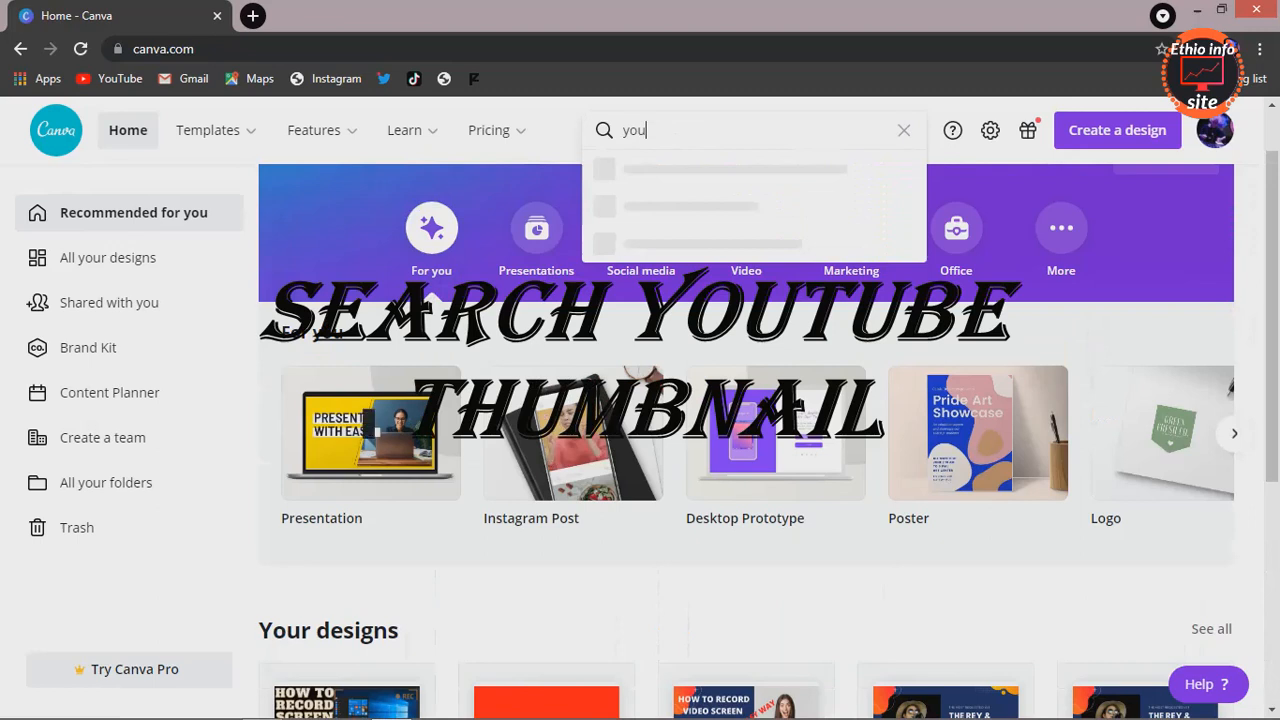
pyautogui.write('tu')
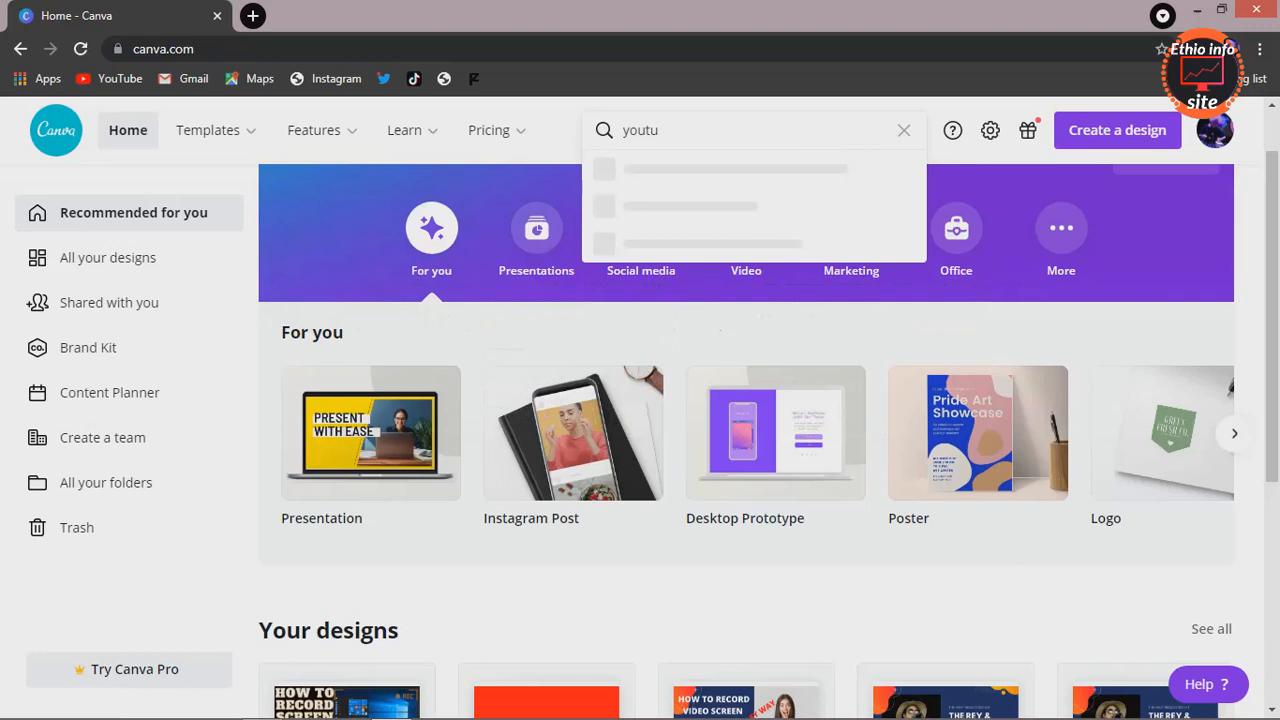
pyautogui.write('be')
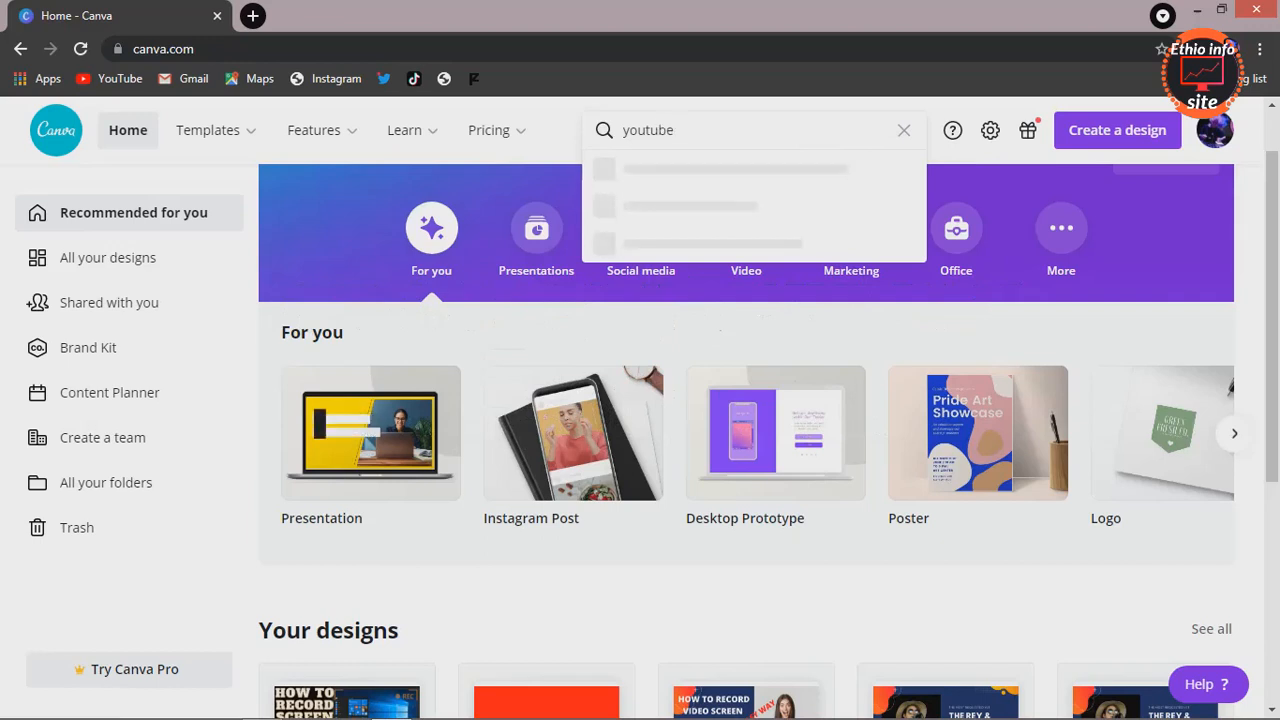
pyautogui.write(' t')
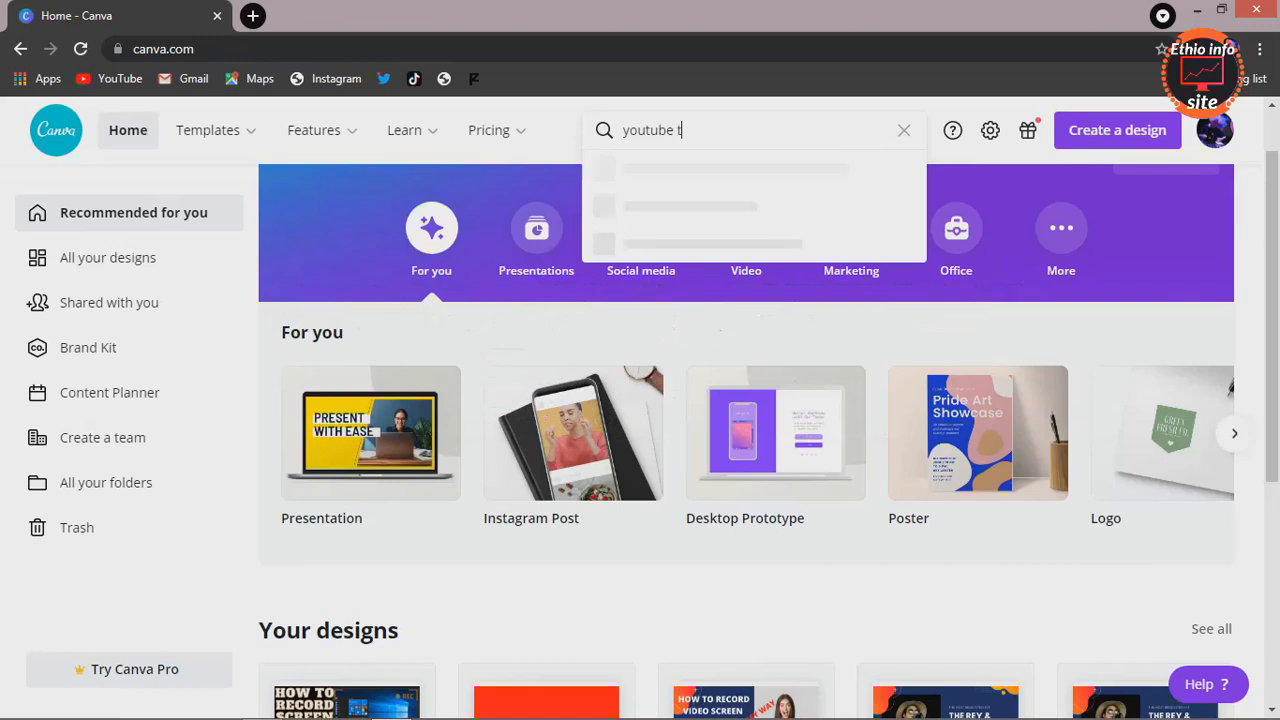
pyautogui.write('humbnail')
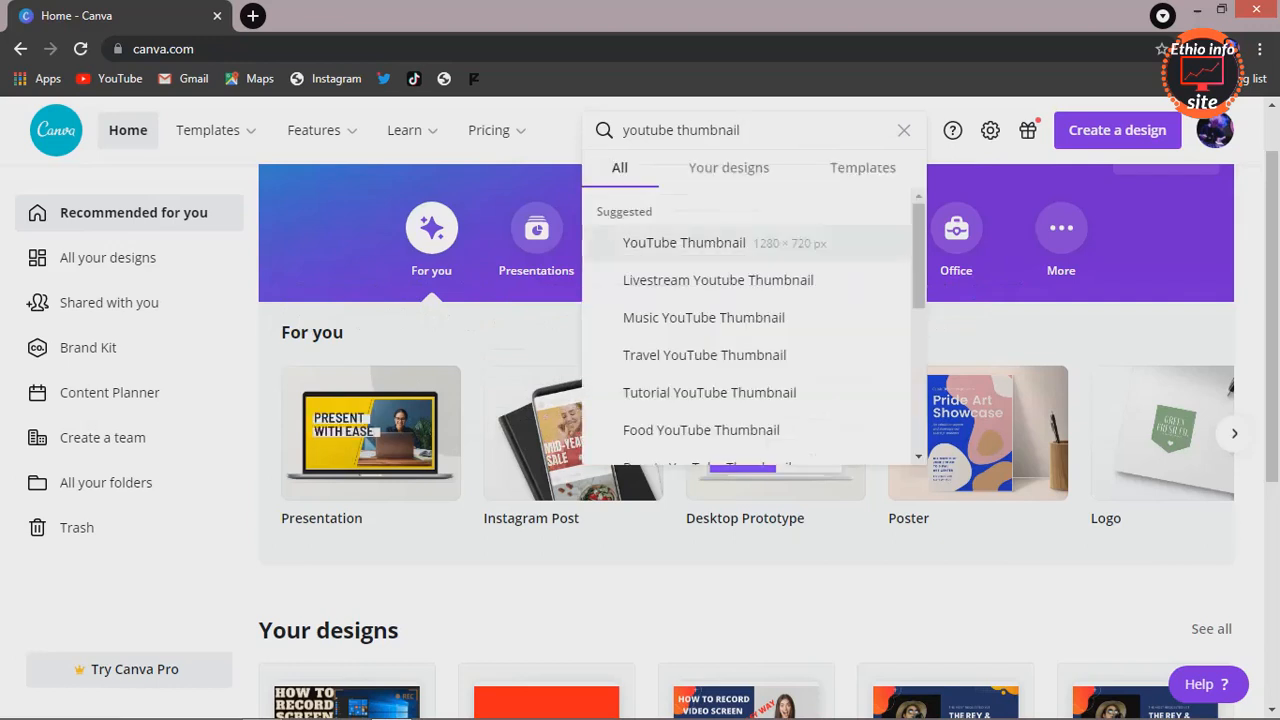
pyautogui.click(740, 243)
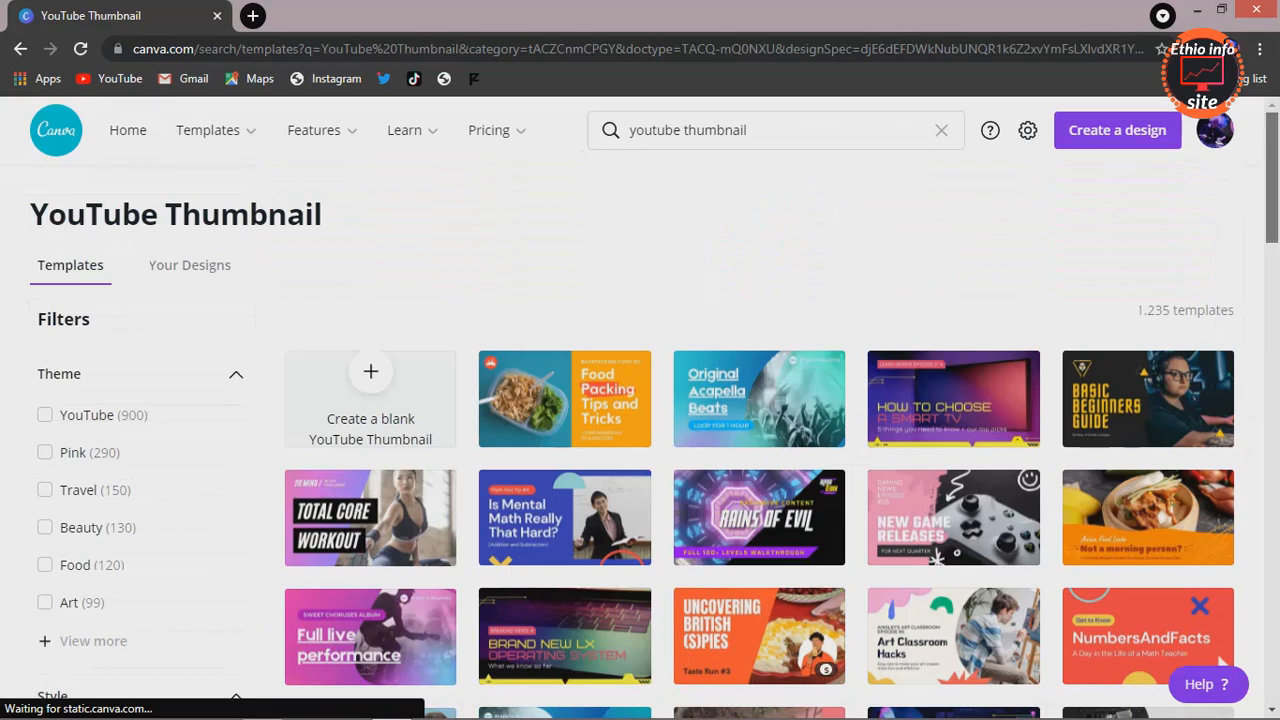
# Browse the YouTube Thumbnail templates and open the "Making the Perfect Cup of Coffee" template for editing.
pyautogui.scroll(-4, 657, 430)
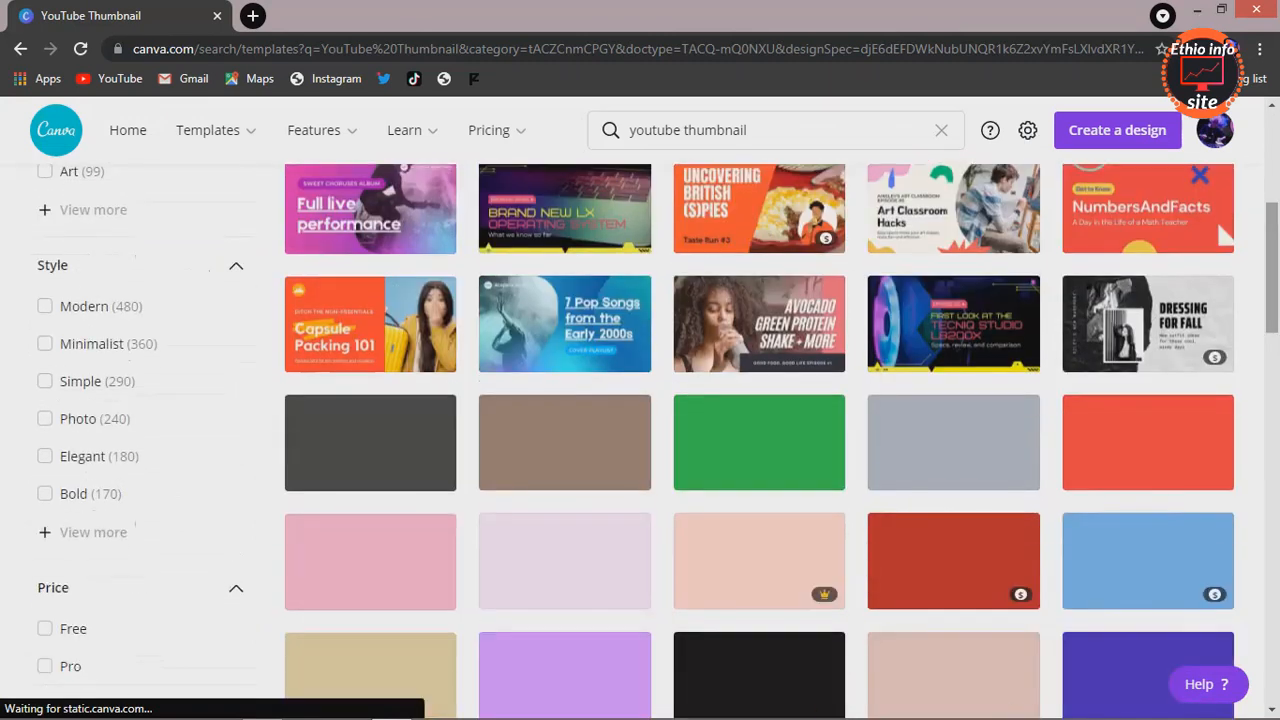
pyautogui.scroll(-1, 760, 430)
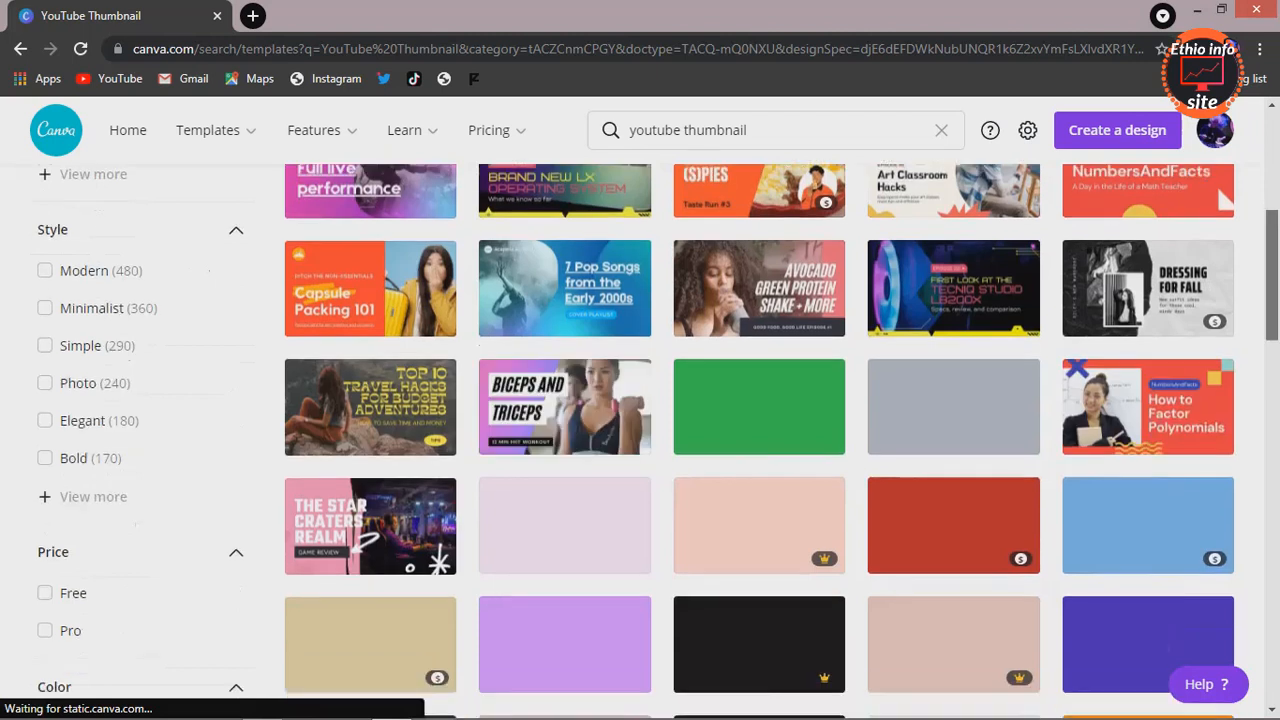
pyautogui.scroll(-2, 760, 430)
pyautogui.scroll(-3, 760, 430)
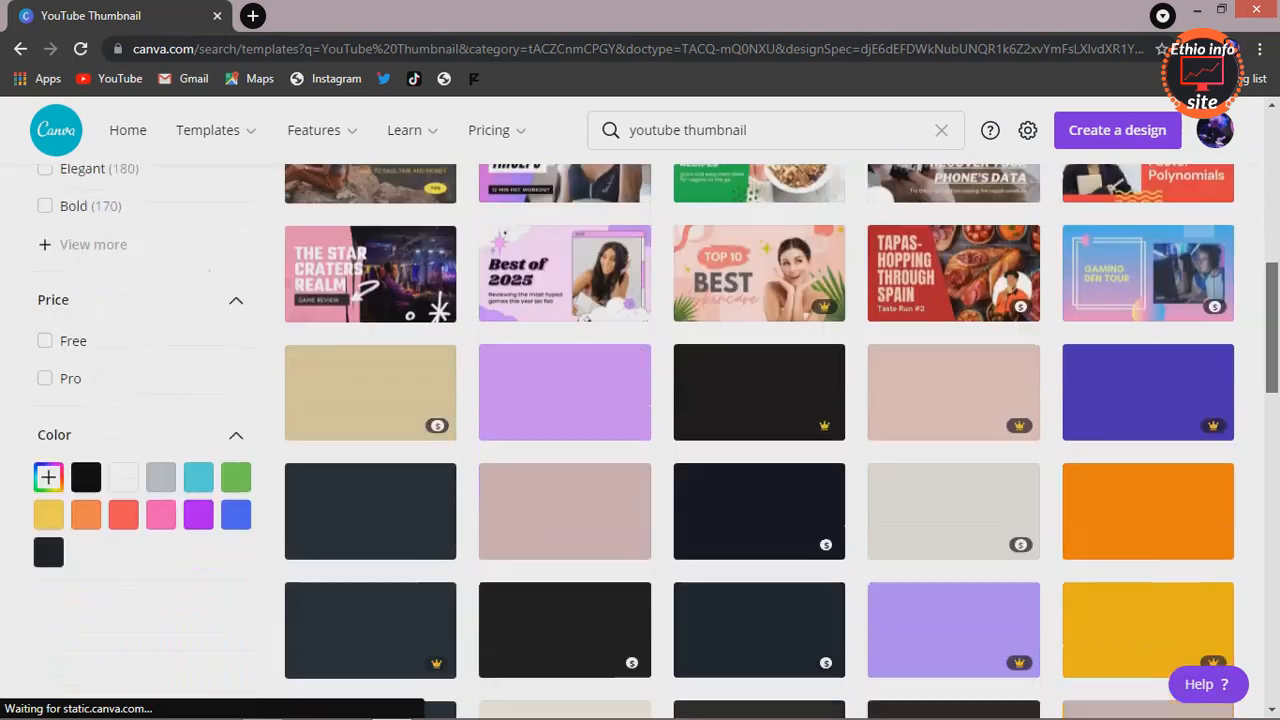
pyautogui.scroll(-1, 760, 430)
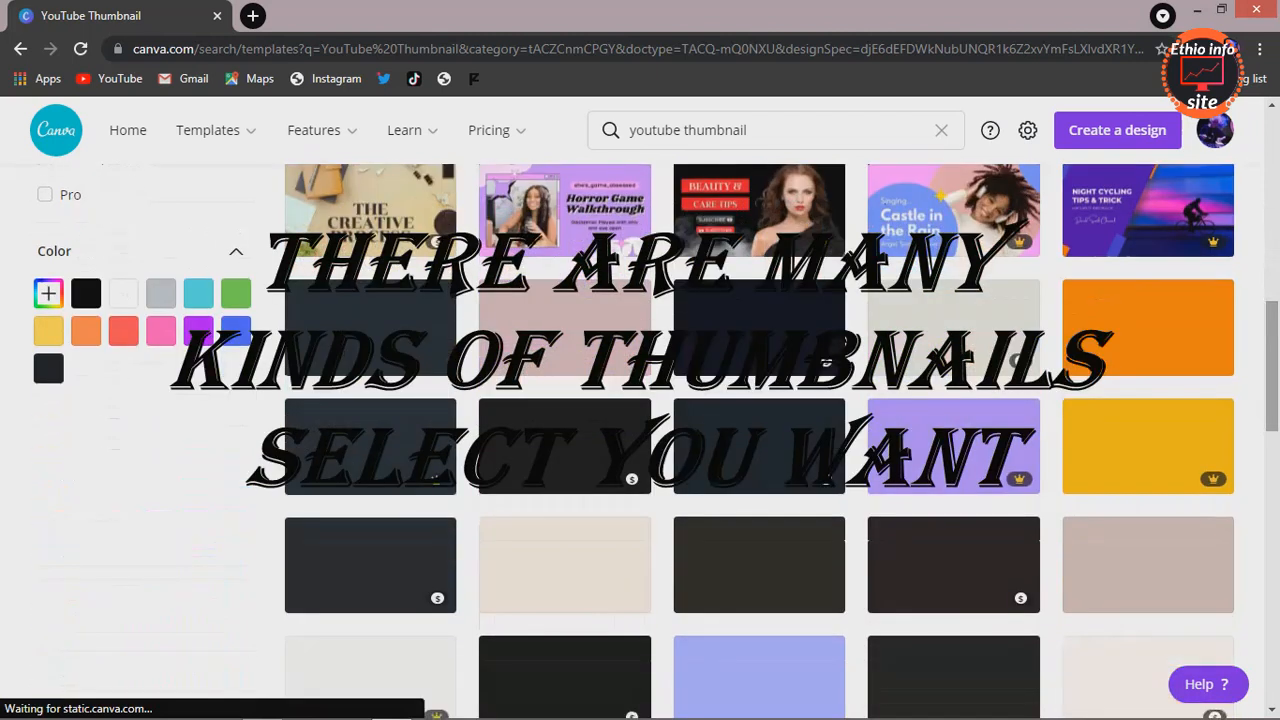
pyautogui.scroll(-2, 760, 430)
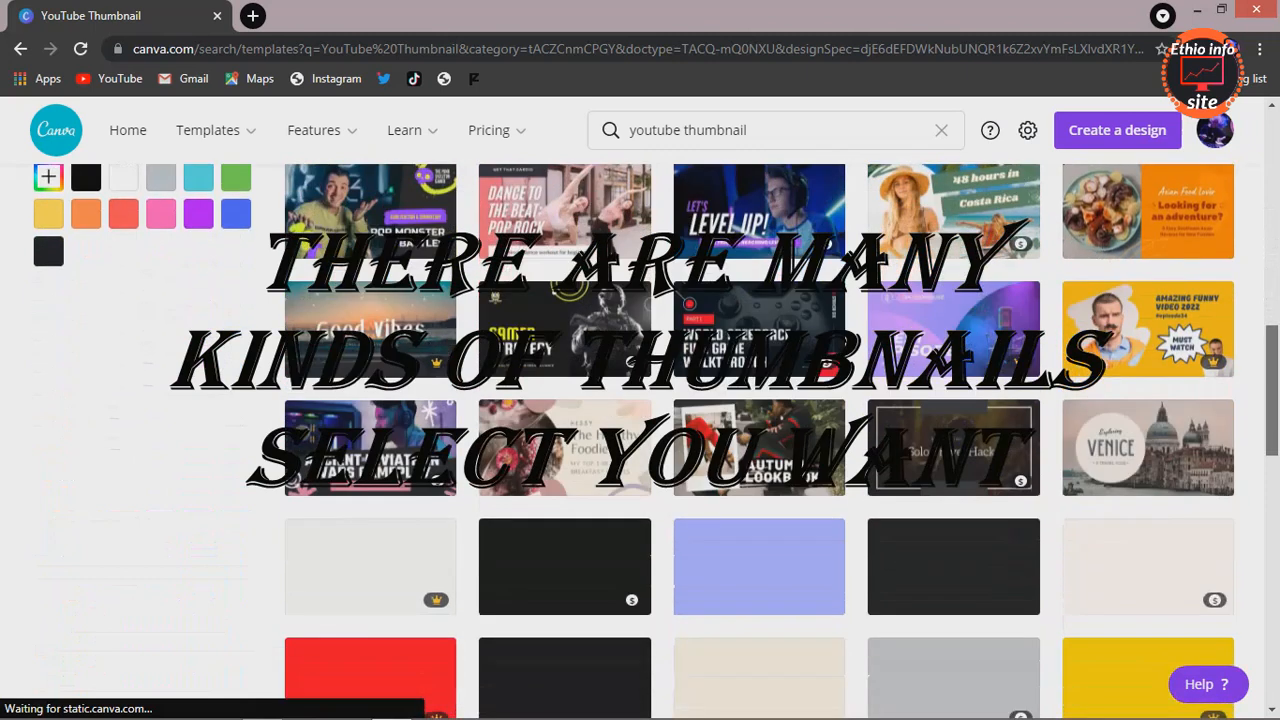
pyautogui.scroll(-2, 760, 430)
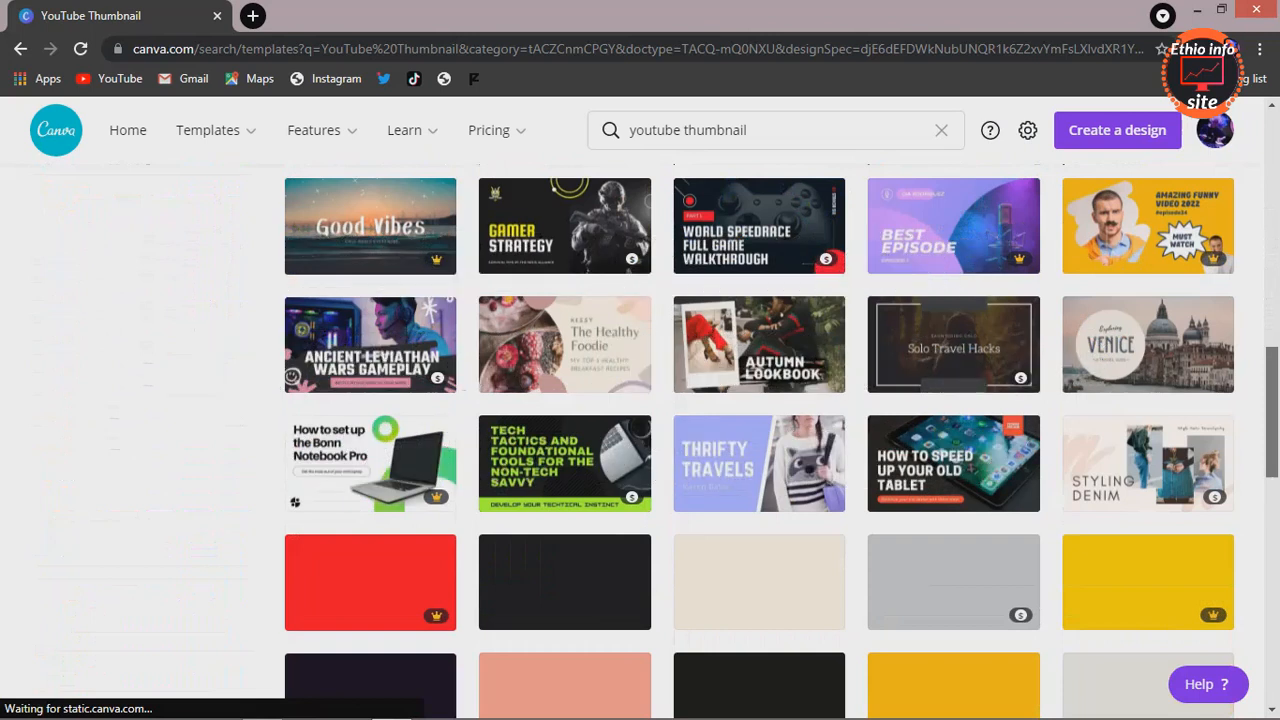
pyautogui.scroll(-2, 760, 430)
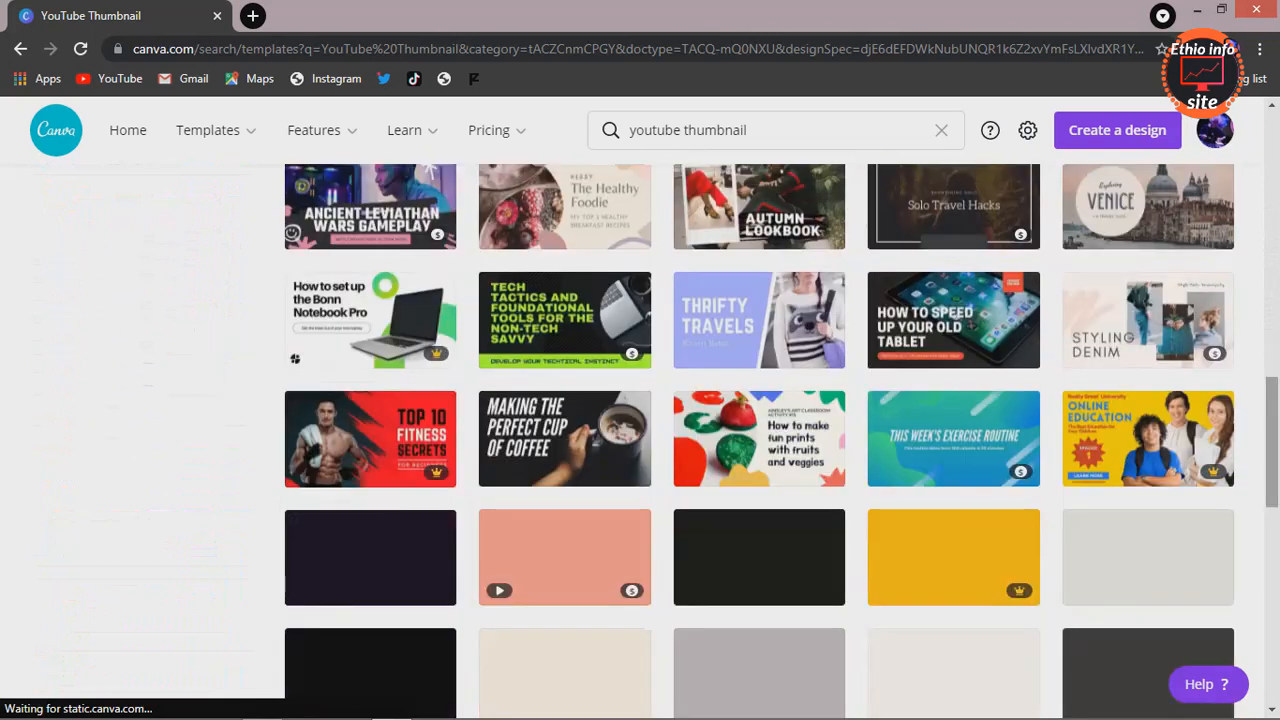
pyautogui.scroll(-1, 760, 430)
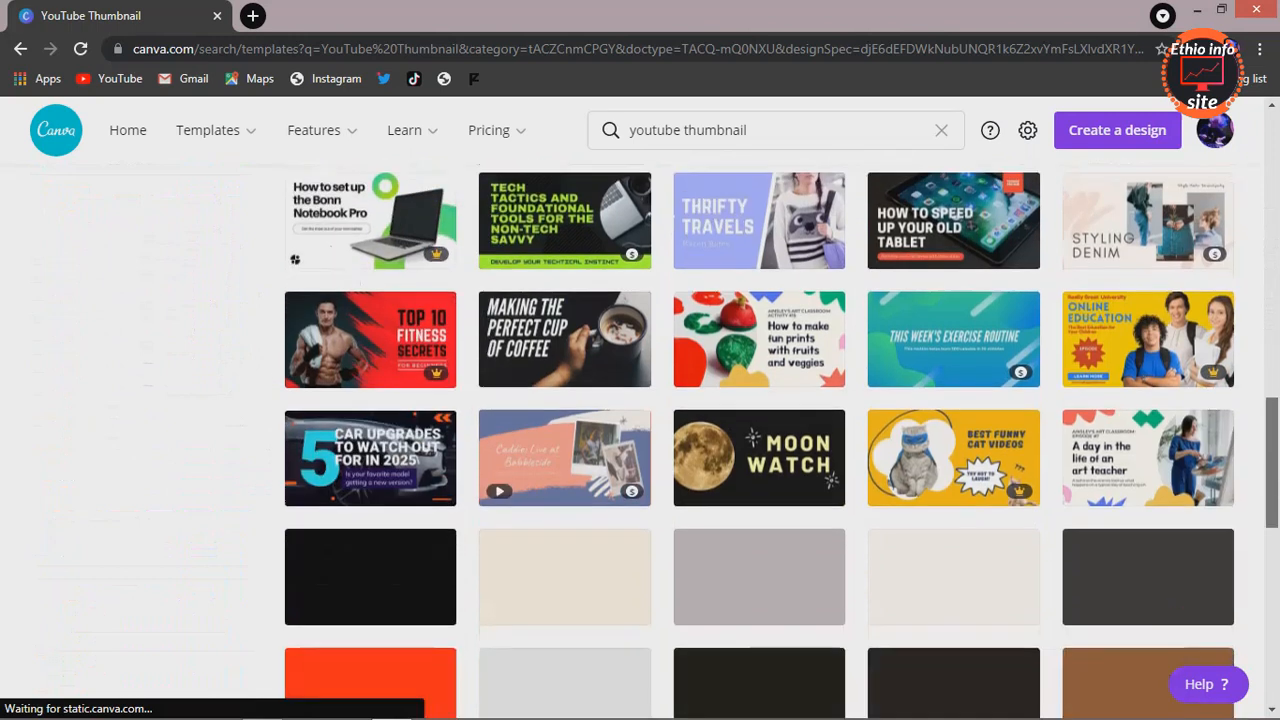
pyautogui.scroll(-1, 760, 430)
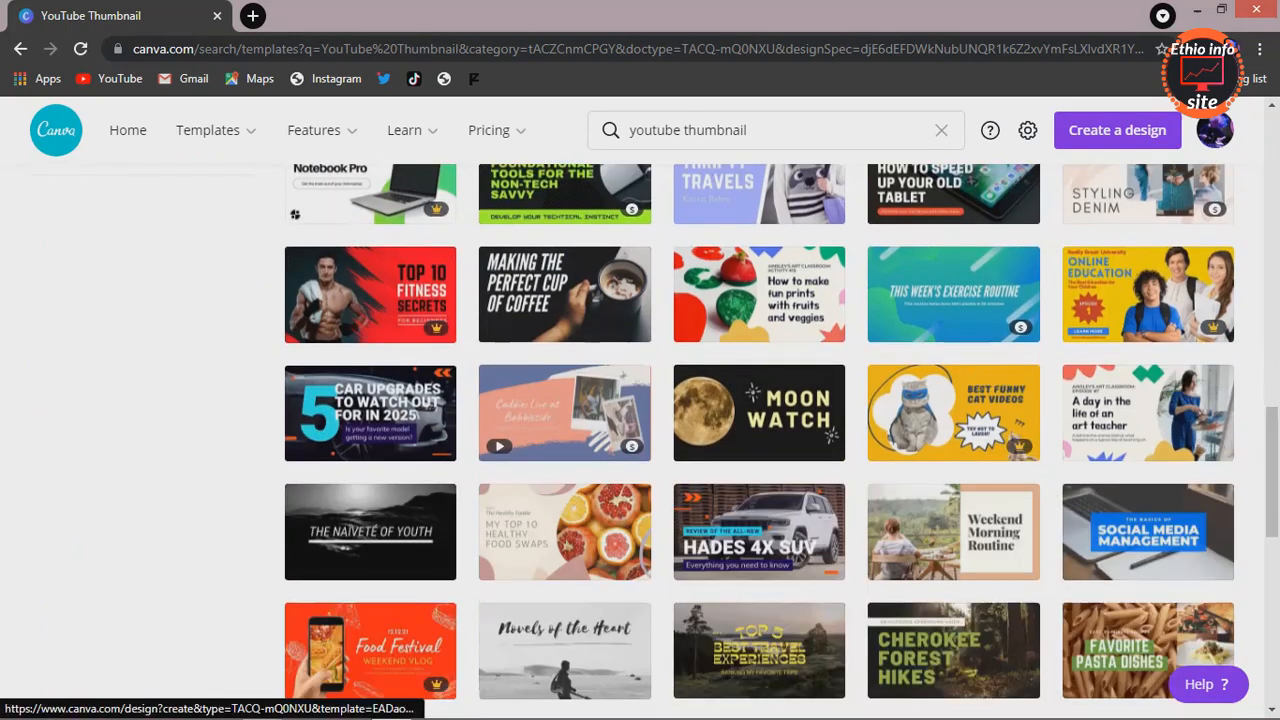
pyautogui.click(540, 300)
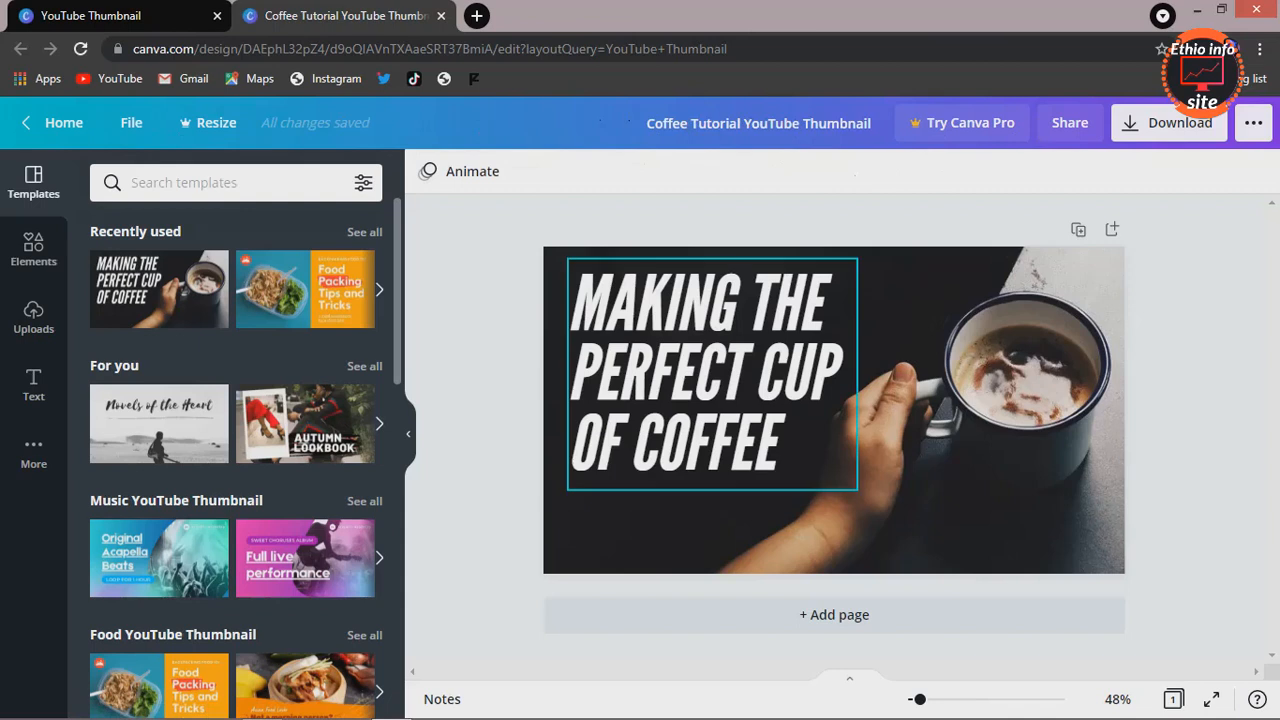
# Replace the template's headline with "HOW TO MAKE COFFEE" and enlarge the text box to a font size of about 141.
pyautogui.click(700, 370)
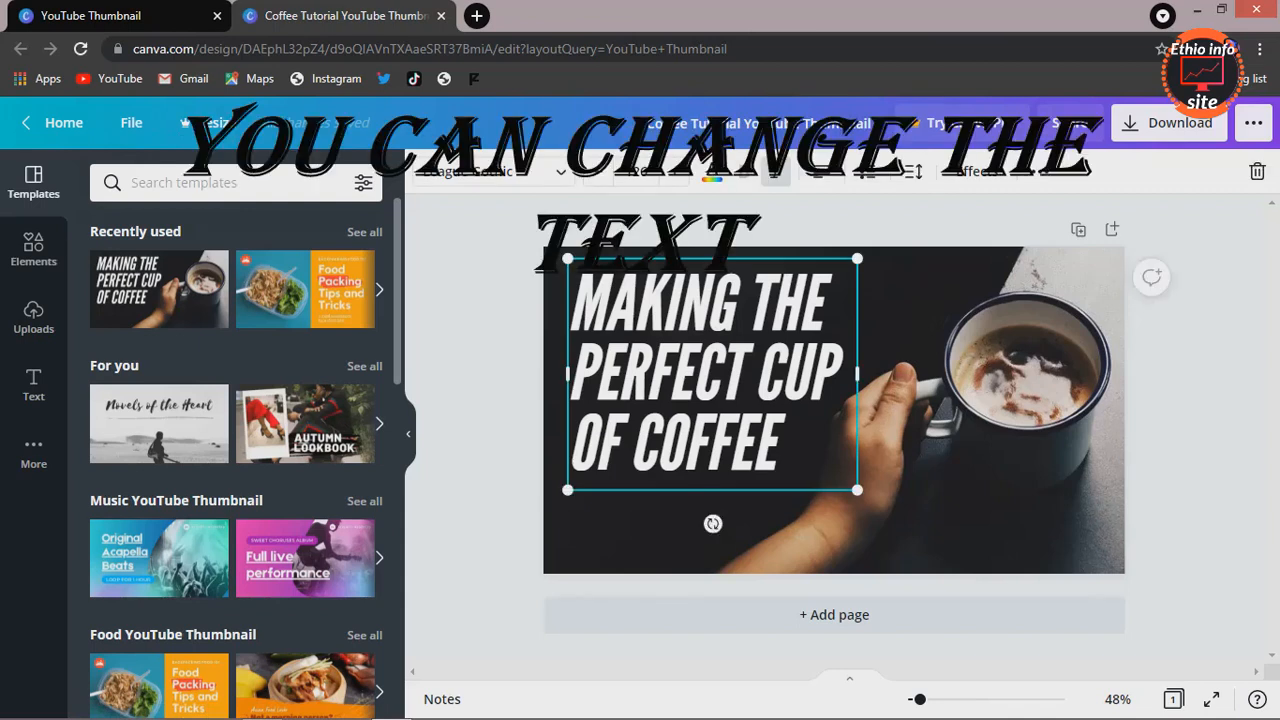
pyautogui.click(700, 370)
pyautogui.press('BackSpace')
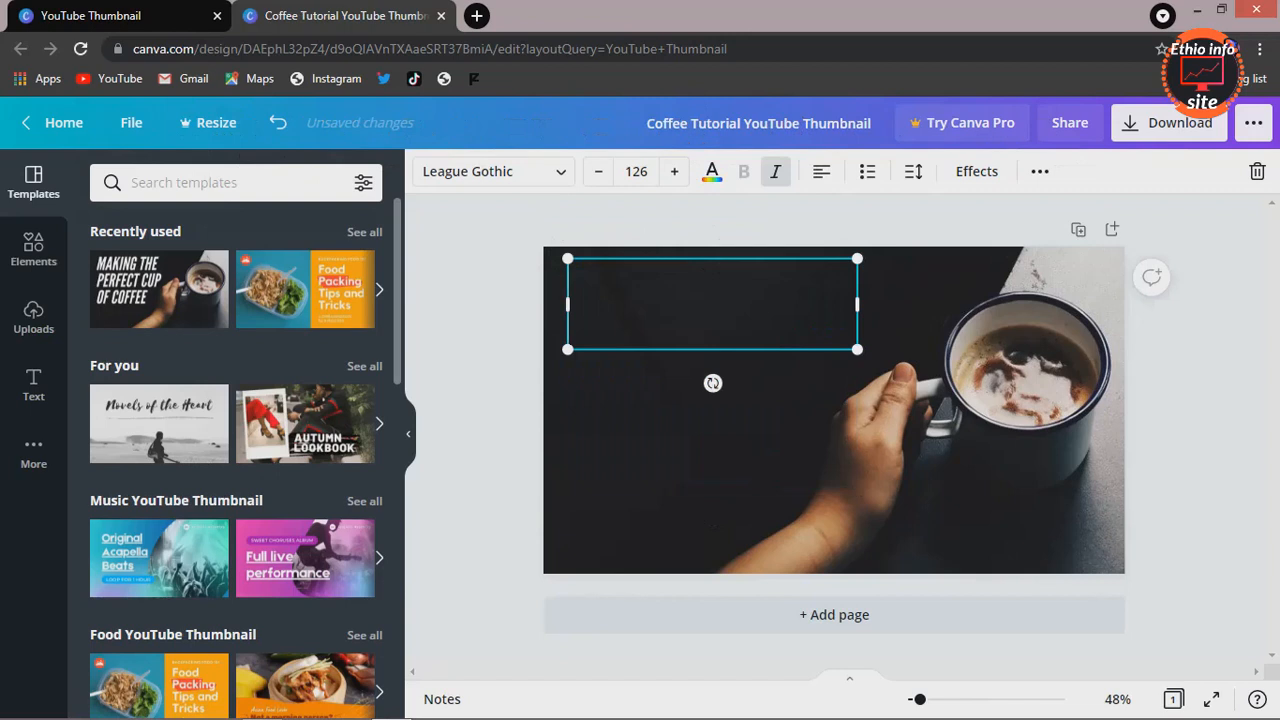
pyautogui.write('HO')
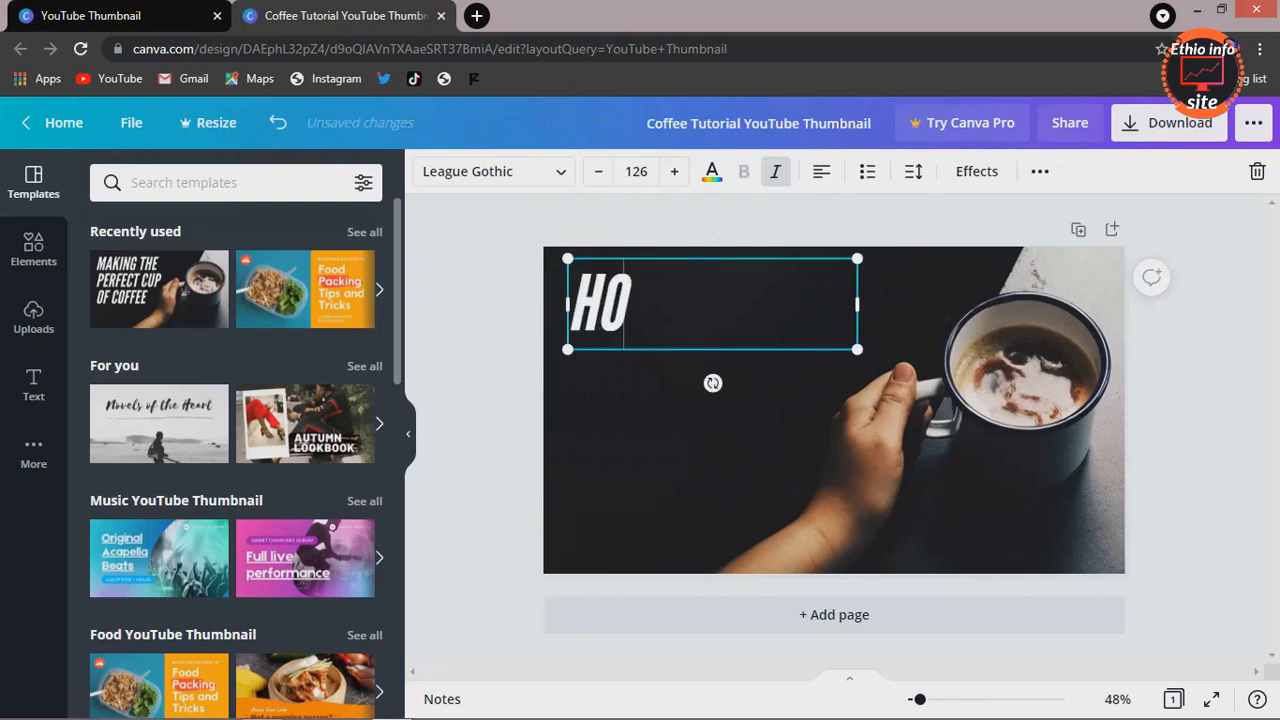
pyautogui.write('W TO MAKE')
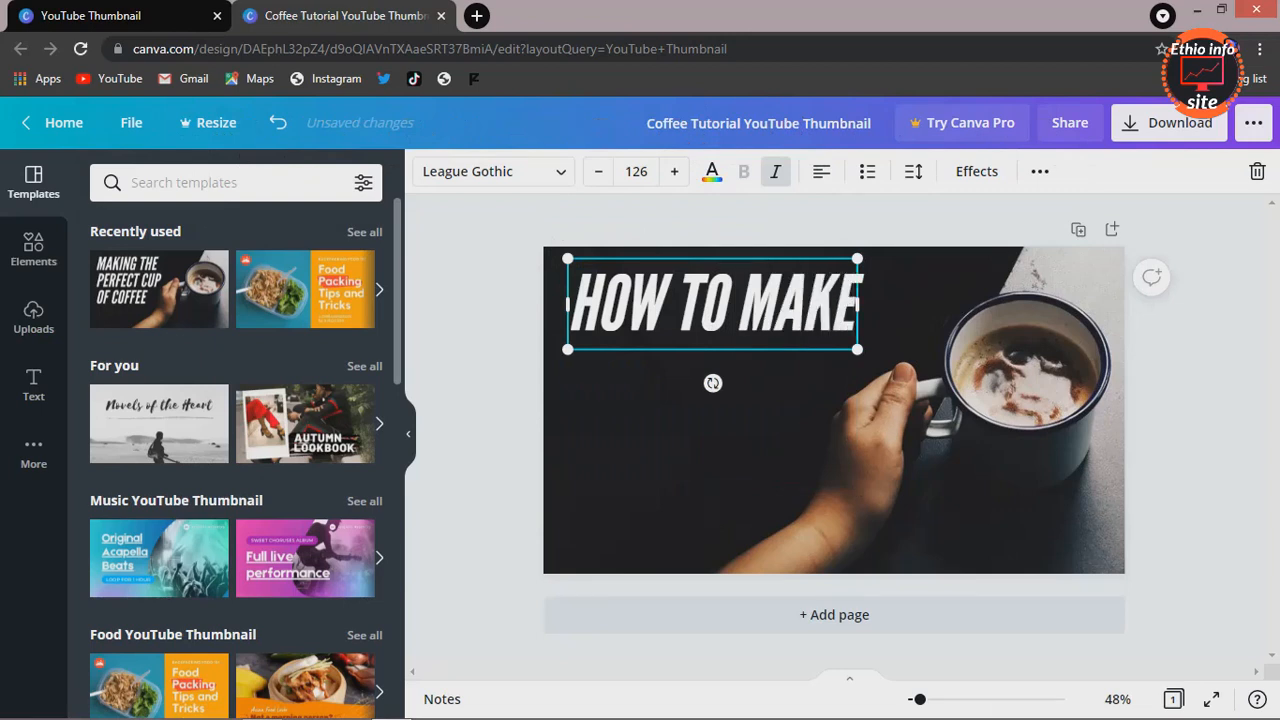
pyautogui.write(' C')
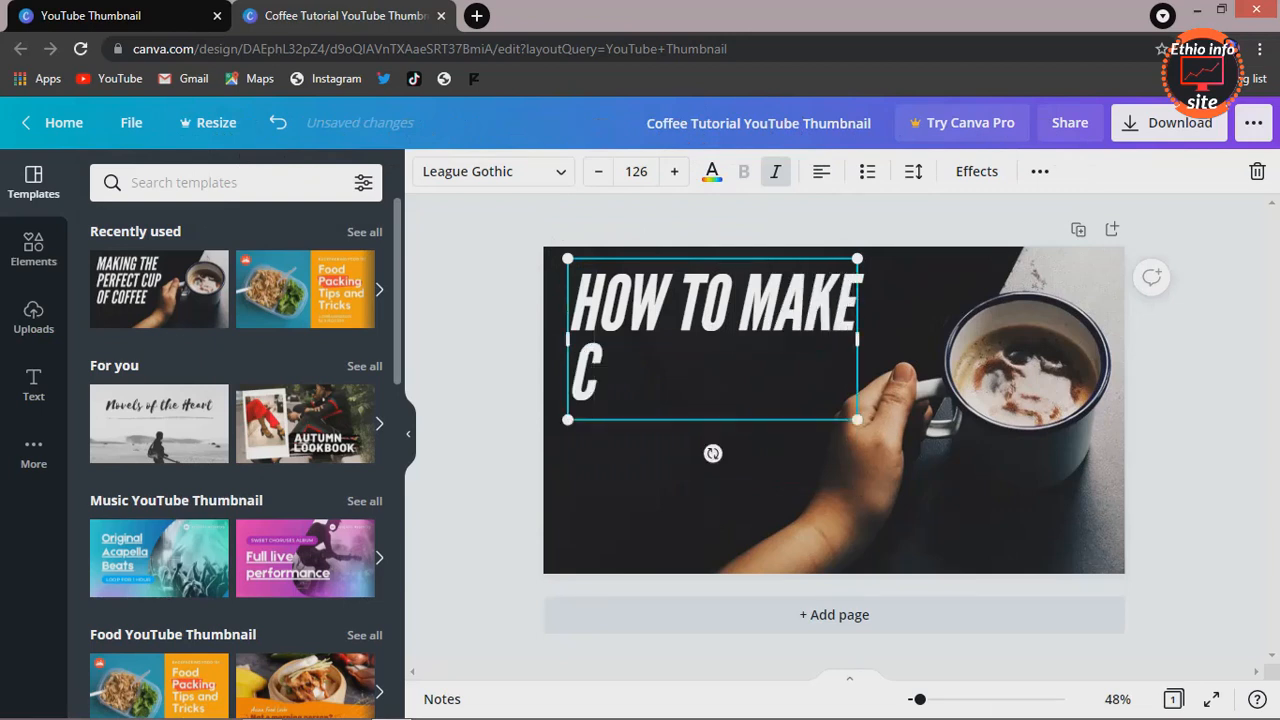
pyautogui.write('OFFEE')
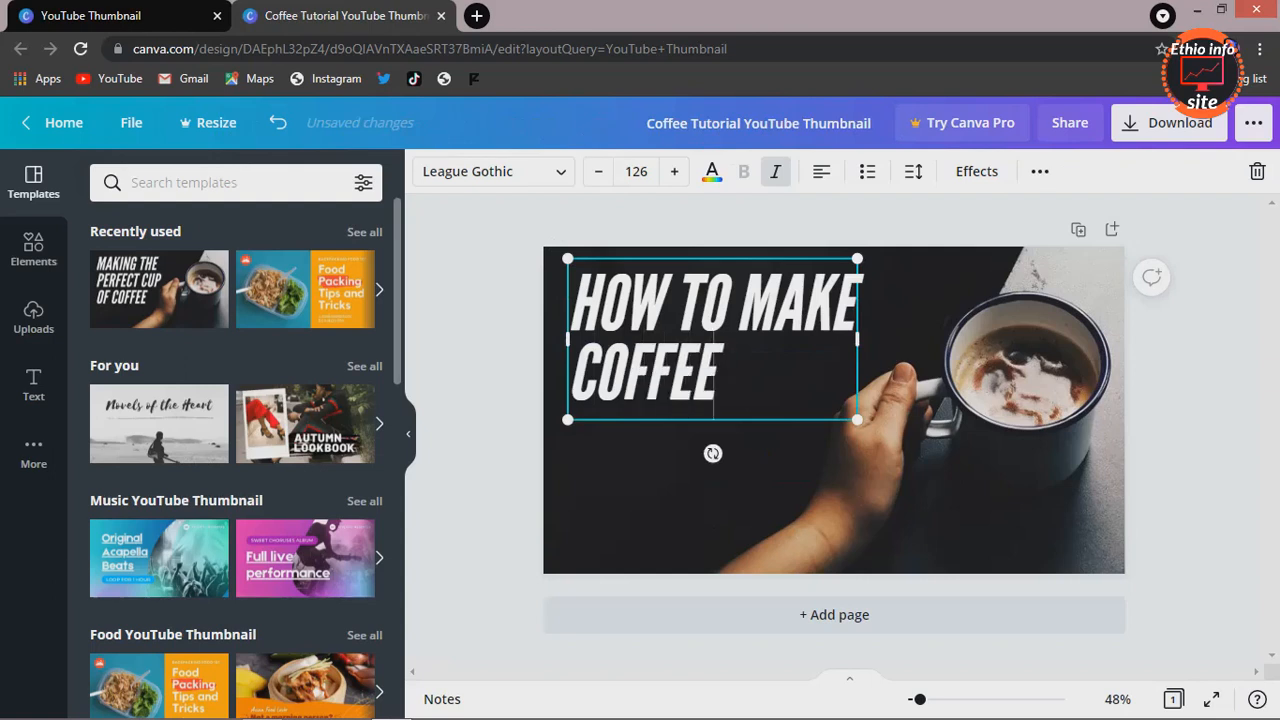
pyautogui.moveTo(857, 419); pyautogui.dragTo(892, 440)
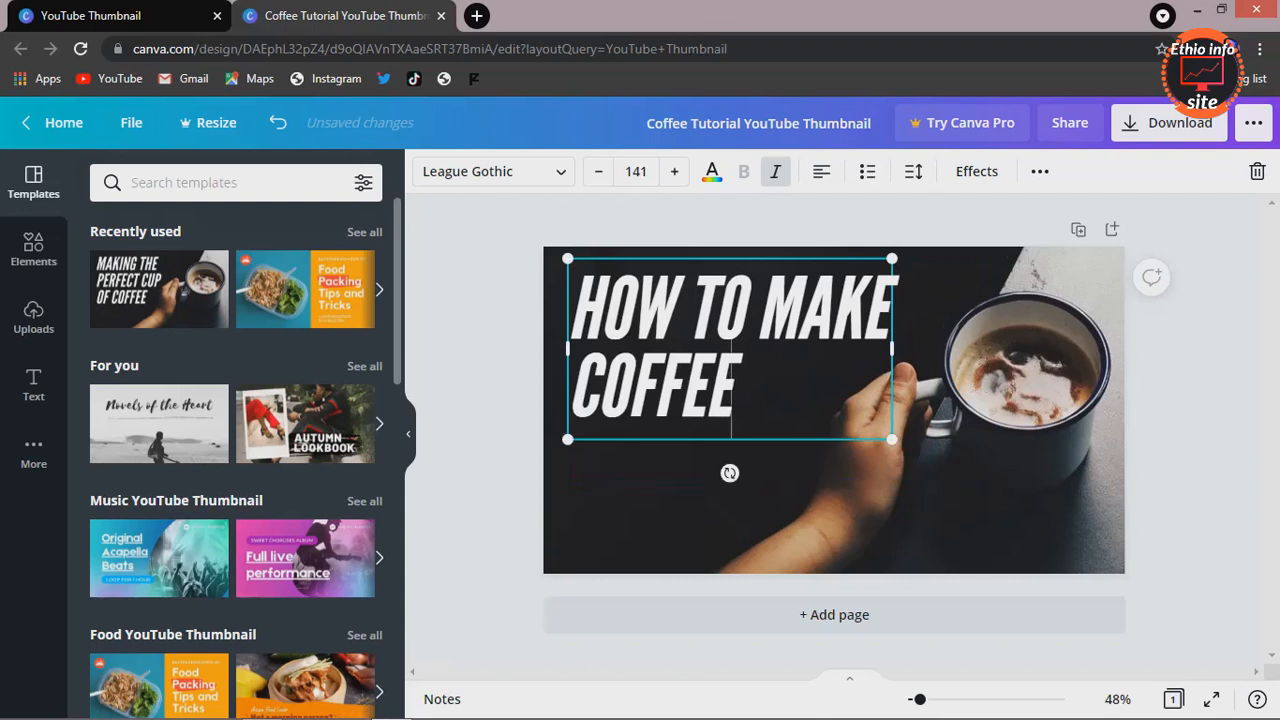
# Clear the recent element searches and search the Elements library for "coffee".
pyautogui.click(770, 505)
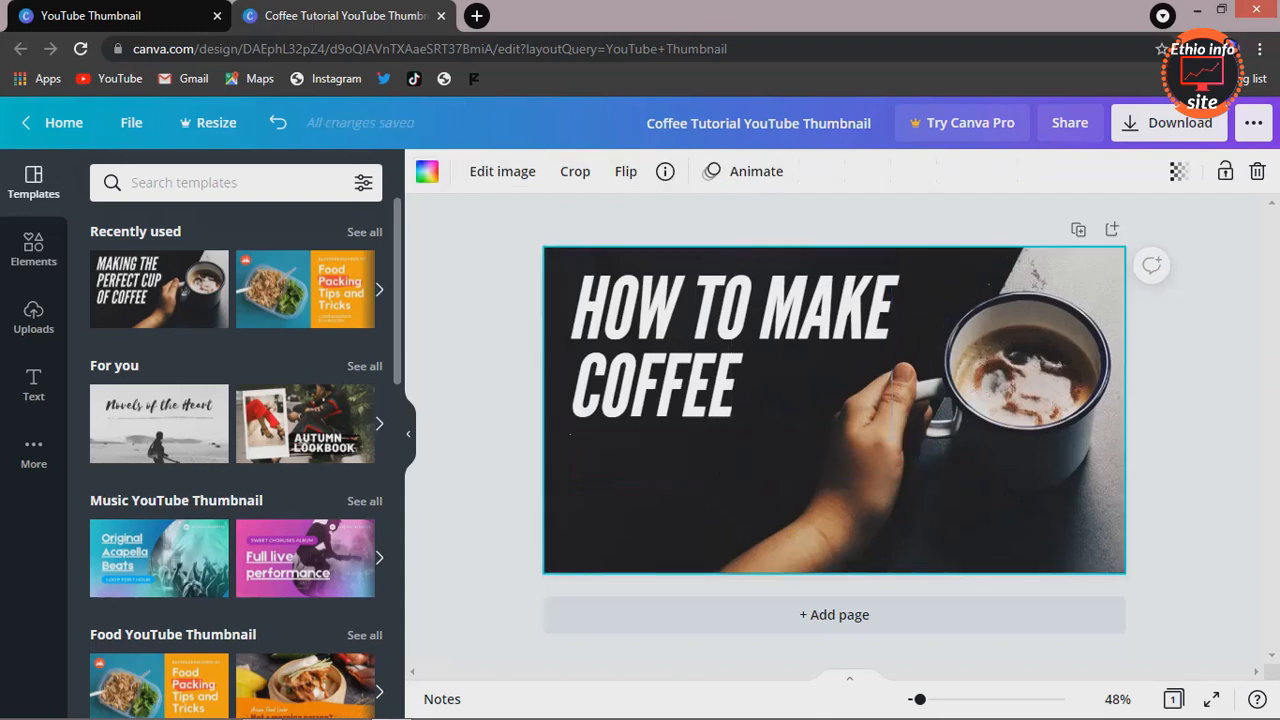
pyautogui.click(33, 248)
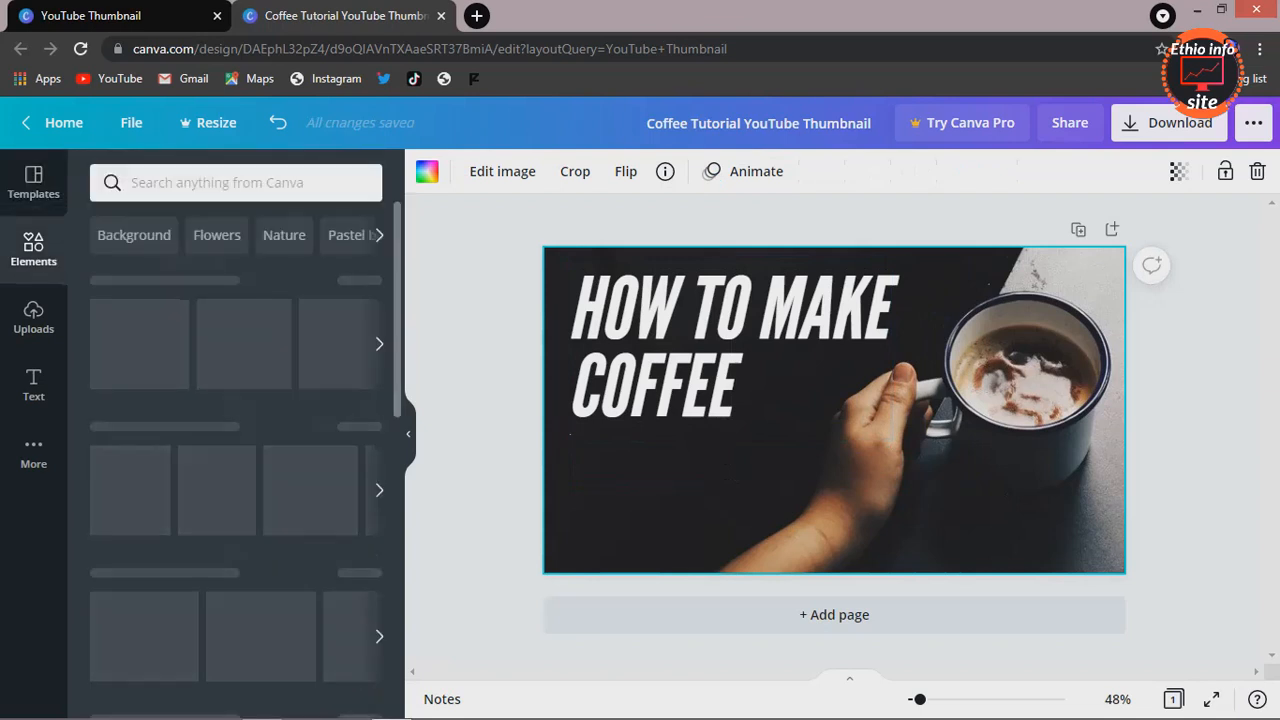
pyautogui.click(236, 183)
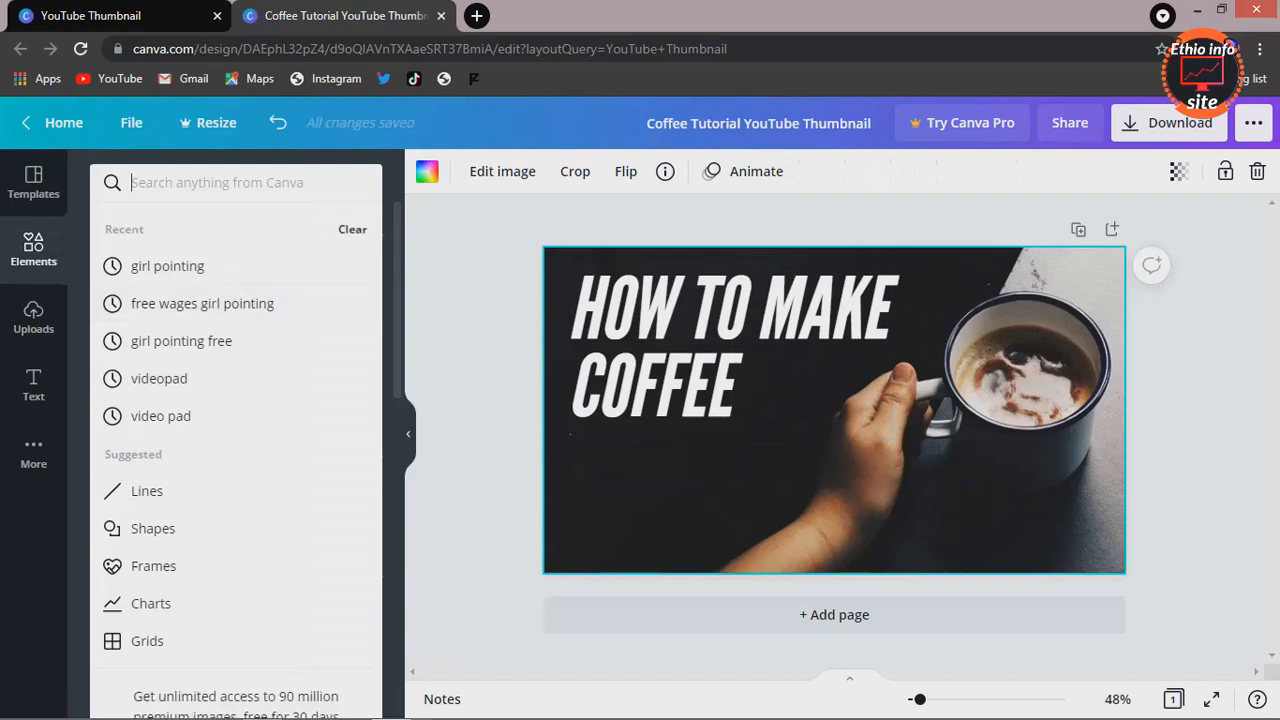
pyautogui.click(352, 229)
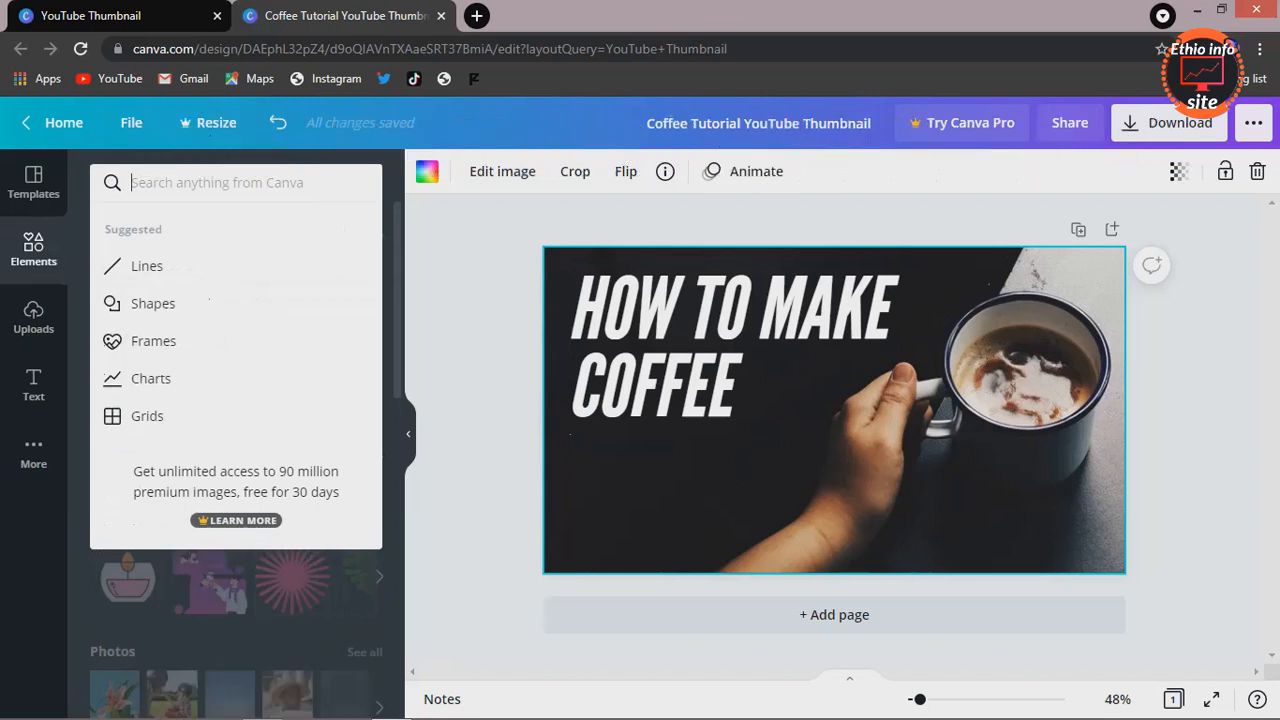
pyautogui.write('coffee')
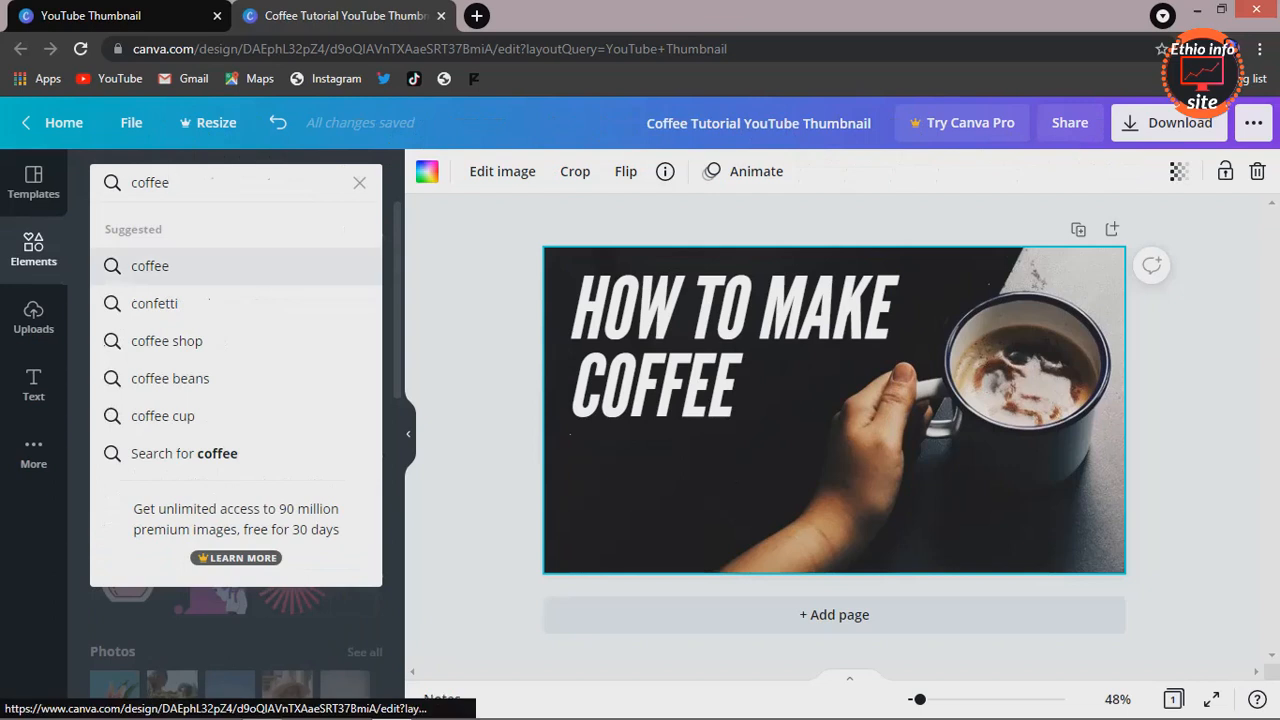
pyautogui.click(150, 265)
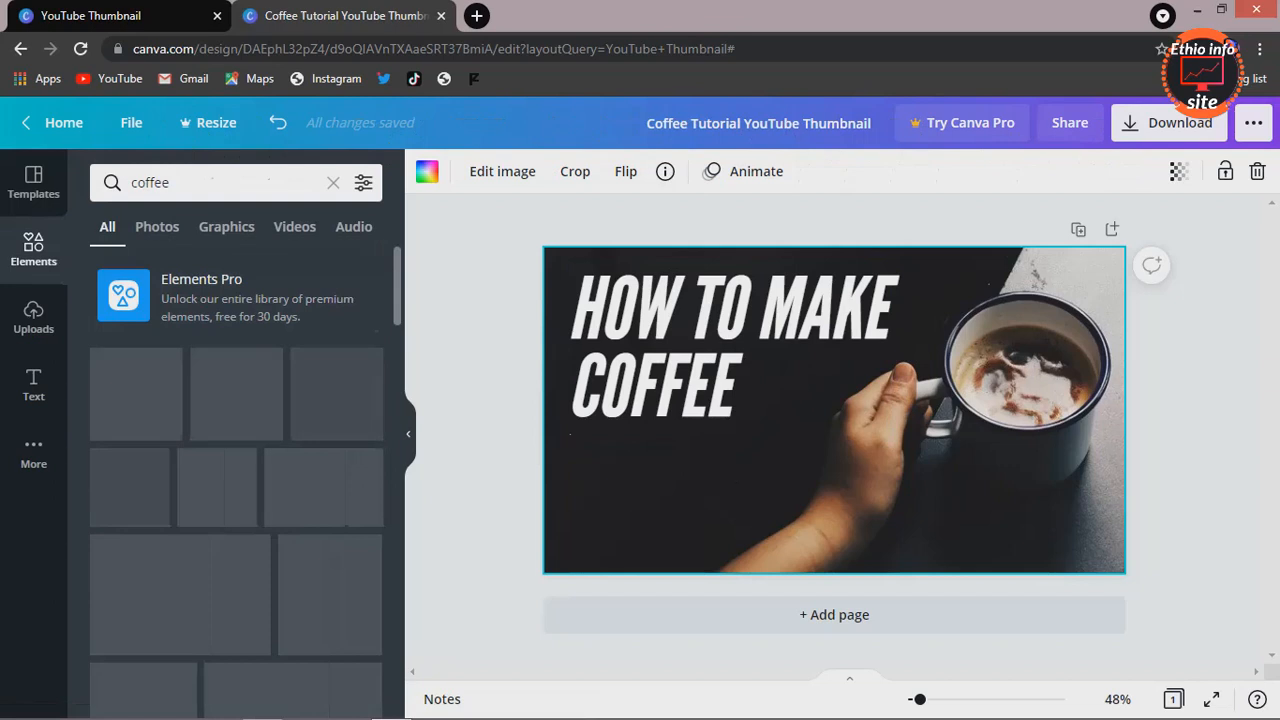
# Add the outlined two-coffee-beans graphic from the search results to the thumbnail.
pyautogui.scroll(-3, 236, 480)
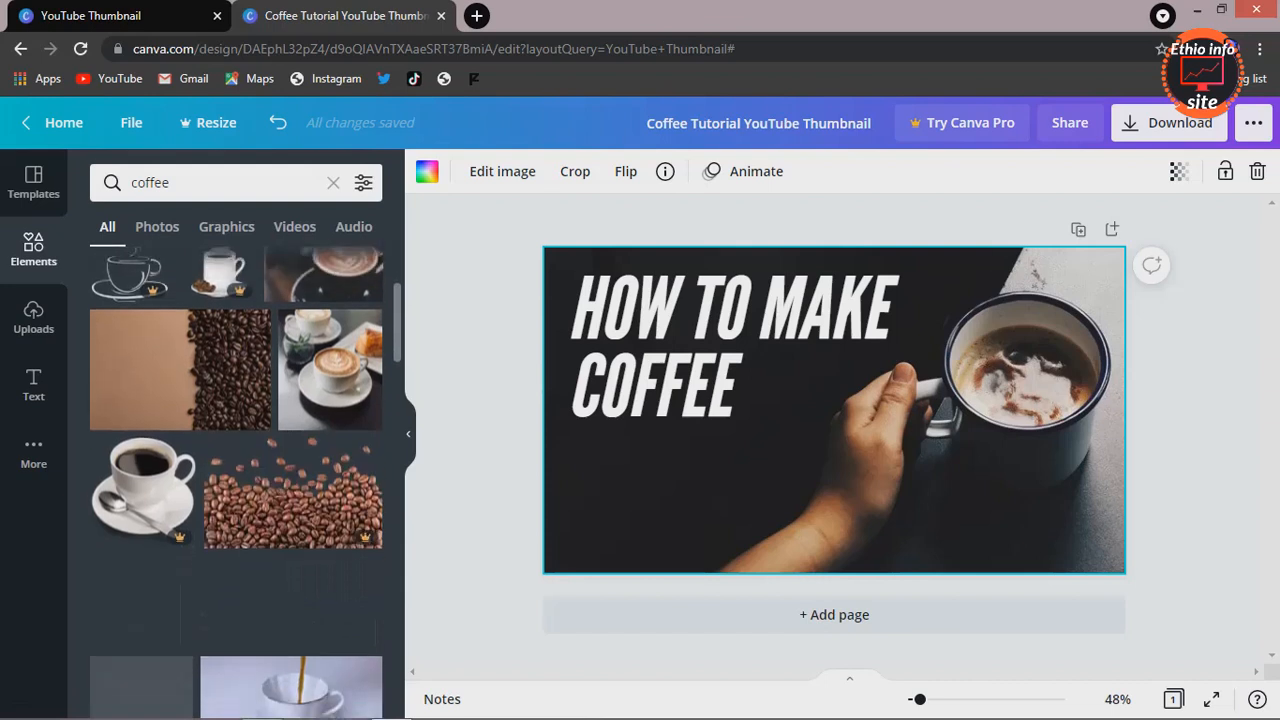
pyautogui.scroll(1, 236, 482)
pyautogui.scroll(1, 236, 482)
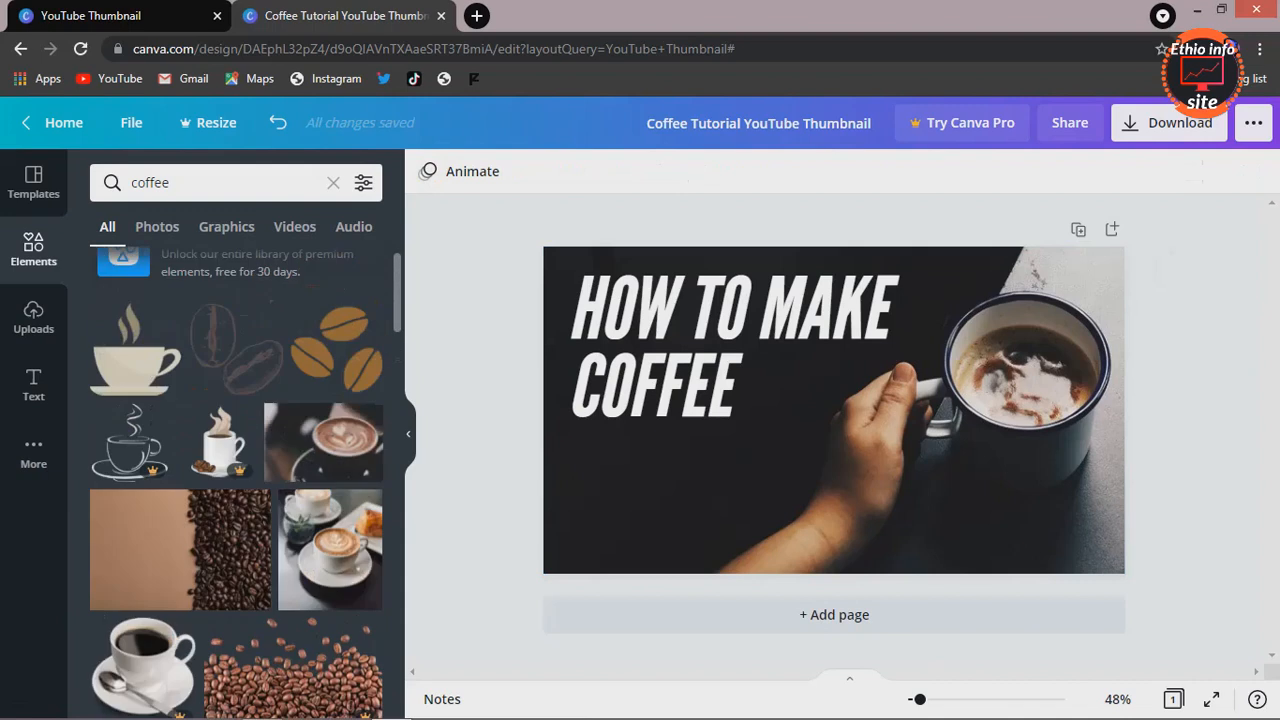
pyautogui.click(237, 349)
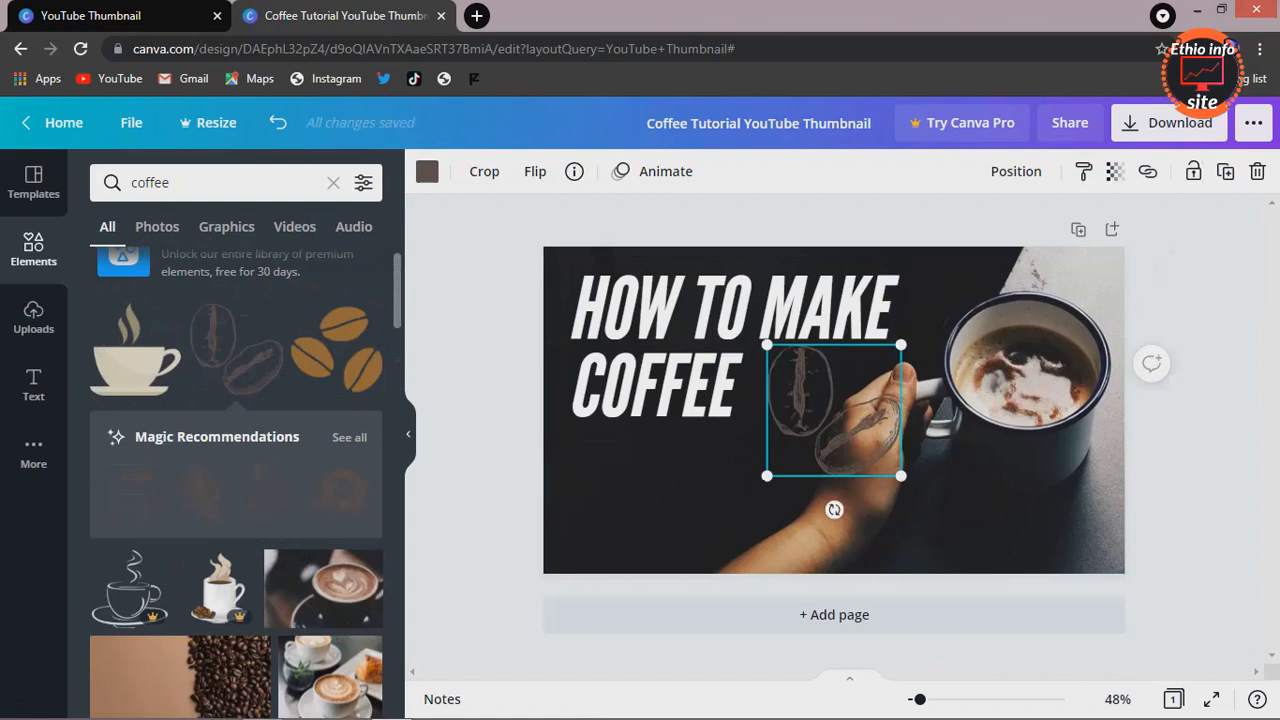
# Move the headline up into the thumbnail's upper-left corner and place the coffee beans graphic below the word "COFFEE".
pyautogui.moveTo(668, 347); pyautogui.dragTo(669, 374)
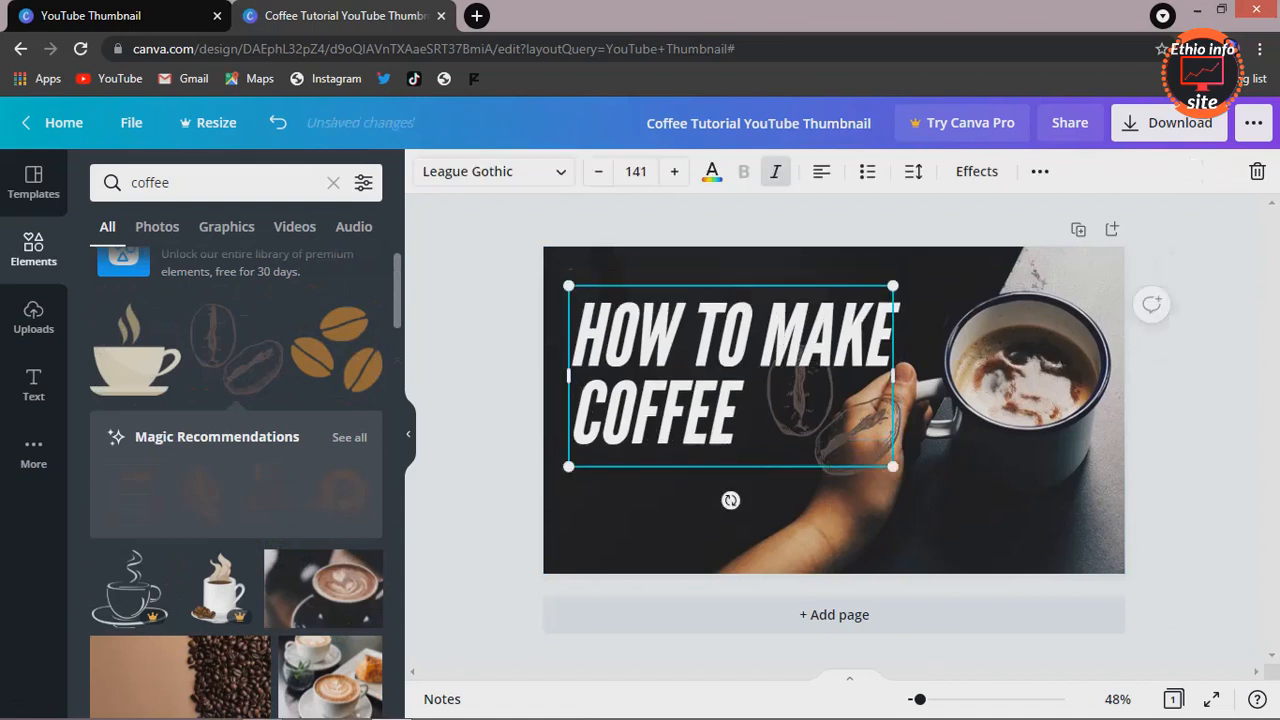
pyautogui.moveTo(669, 374); pyautogui.dragTo(657, 335)
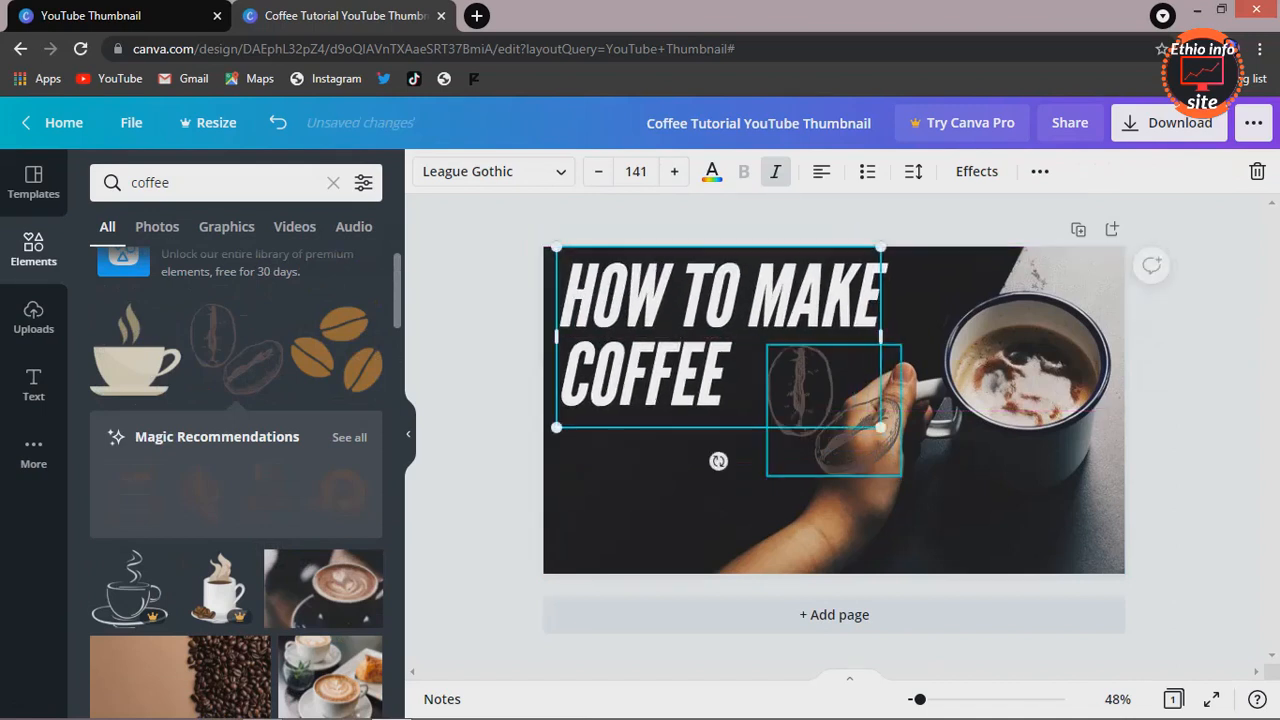
pyautogui.moveTo(834, 450); pyautogui.dragTo(664, 527)
pyautogui.click(790, 462)
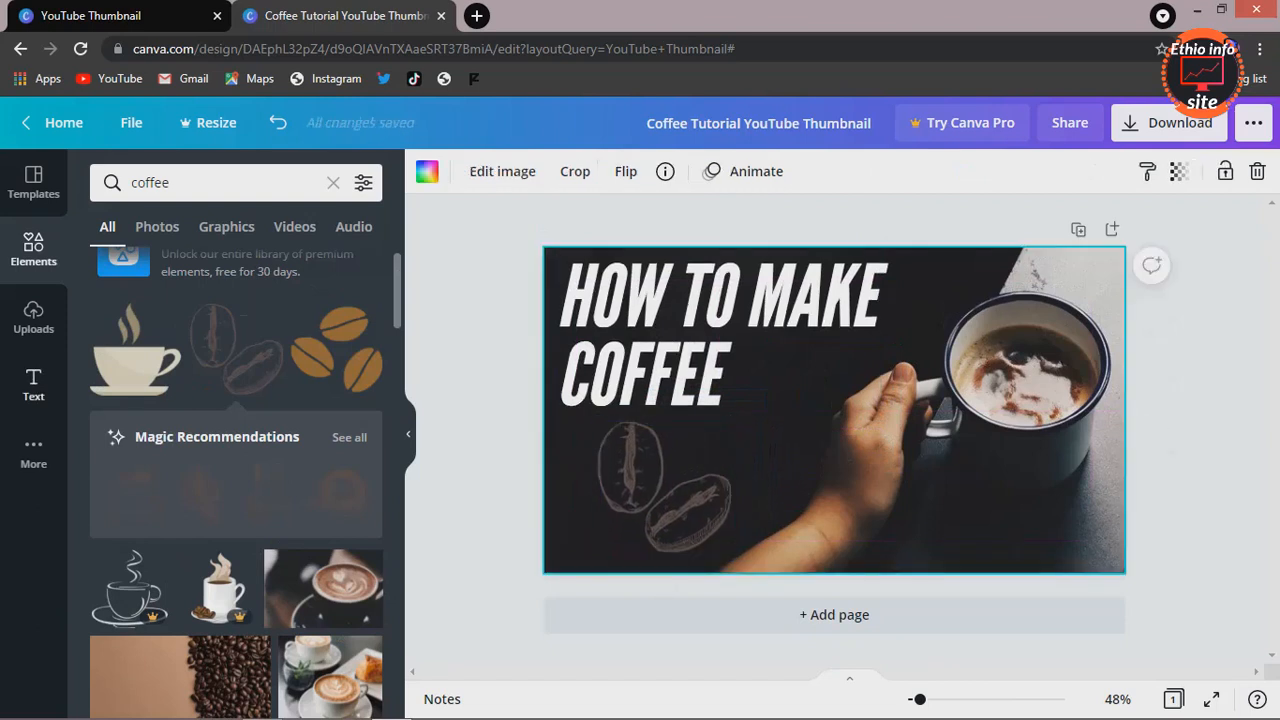
pyautogui.click(33, 384)
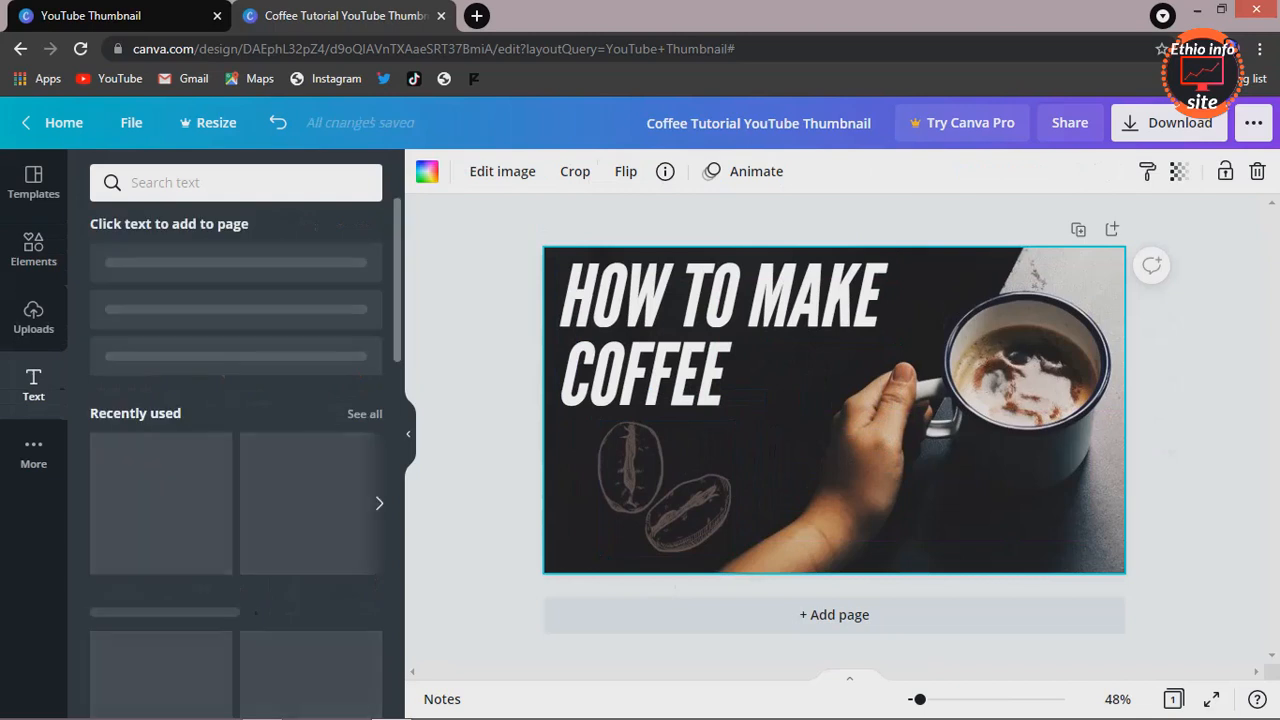
pyautogui.click(33, 317)
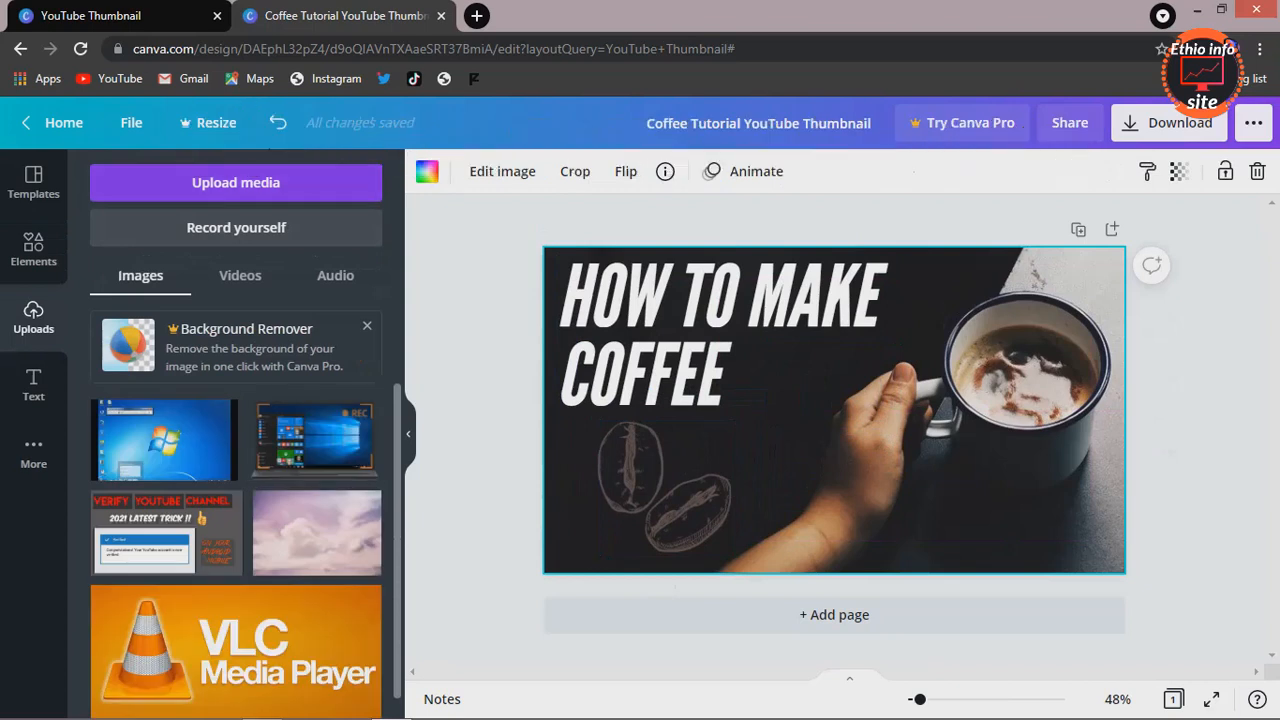
pyautogui.scroll(-2, 236, 550)
pyautogui.scroll(2, 236, 550)
# Add a heading text box to the thumbnail and replace its placeholder text with "coffee".
pyautogui.click(33, 385)
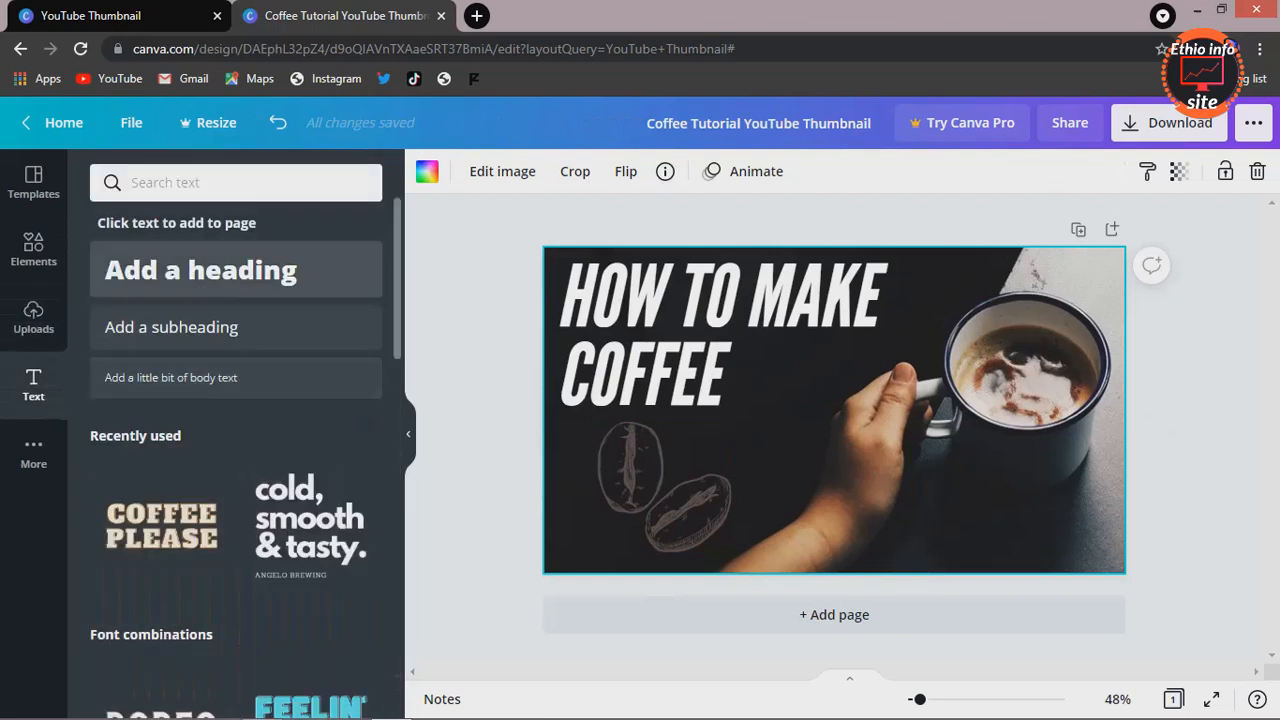
pyautogui.click(230, 290)
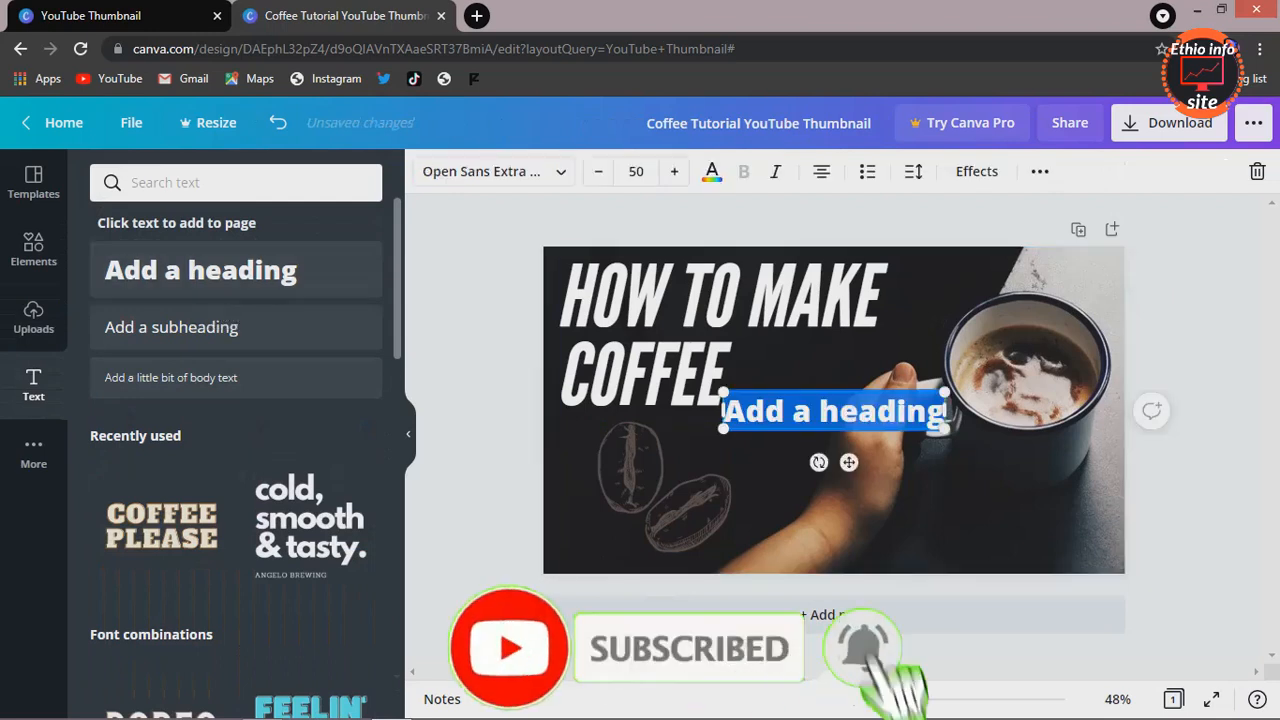
pyautogui.press('Escape')
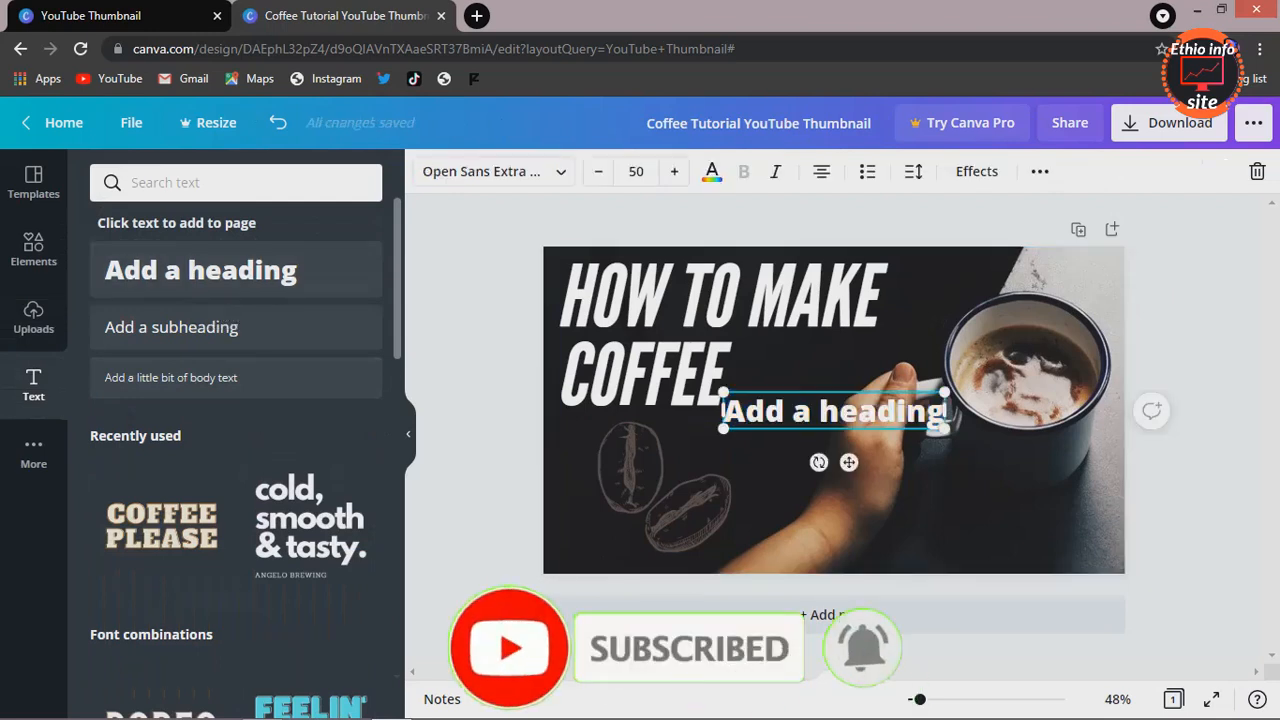
pyautogui.press('BackSpace')
pyautogui.press('BackSpace')
pyautogui.press('BackSpace')
pyautogui.press('BackSpace')
pyautogui.press('BackSpace')
pyautogui.press('BackSpace')
pyautogui.press('BackSpace')
pyautogui.press('BackSpace')
pyautogui.press('BackSpace')
pyautogui.press('BackSpace')
pyautogui.press('BackSpace')
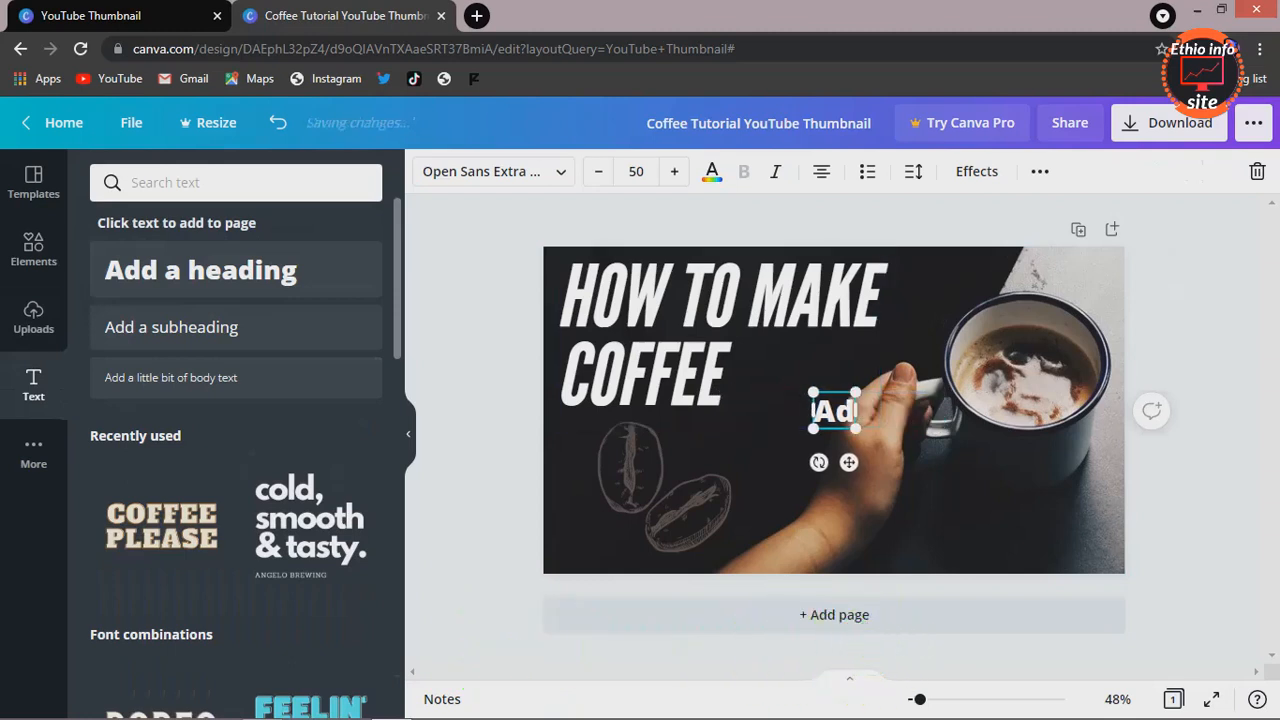
pyautogui.press('BackSpace')
pyautogui.press('BackSpace')
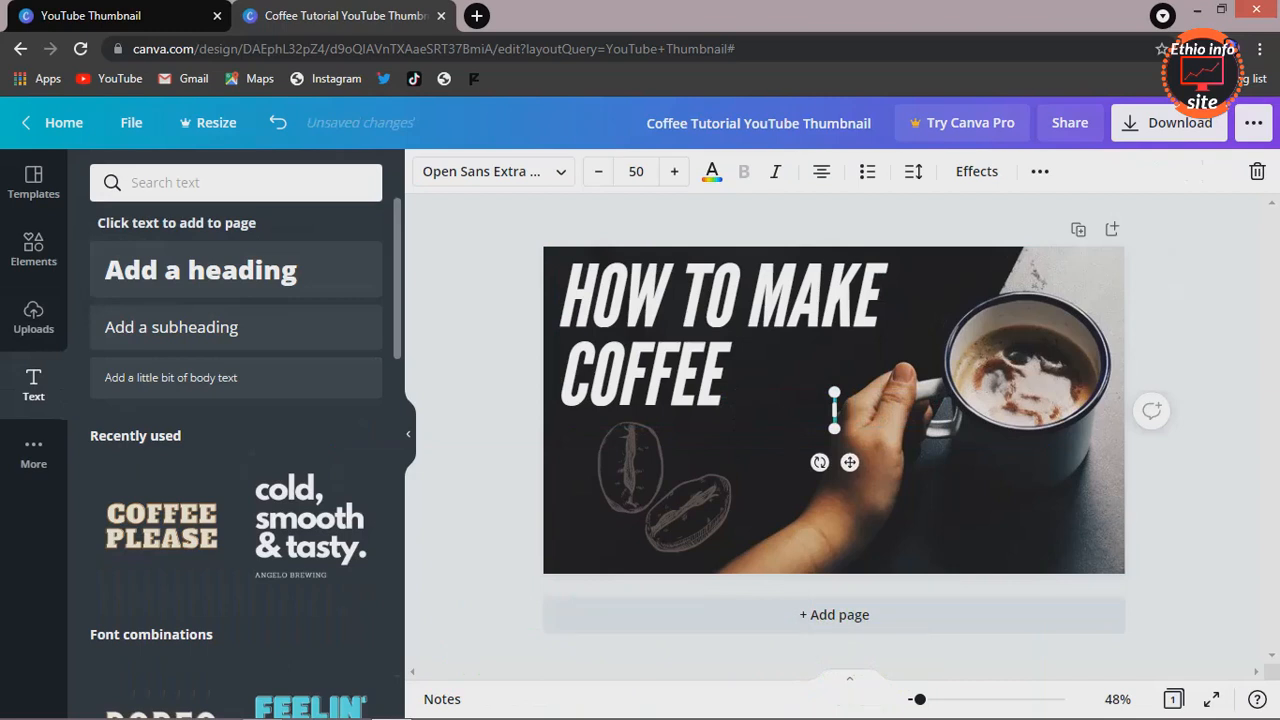
pyautogui.write('coff')
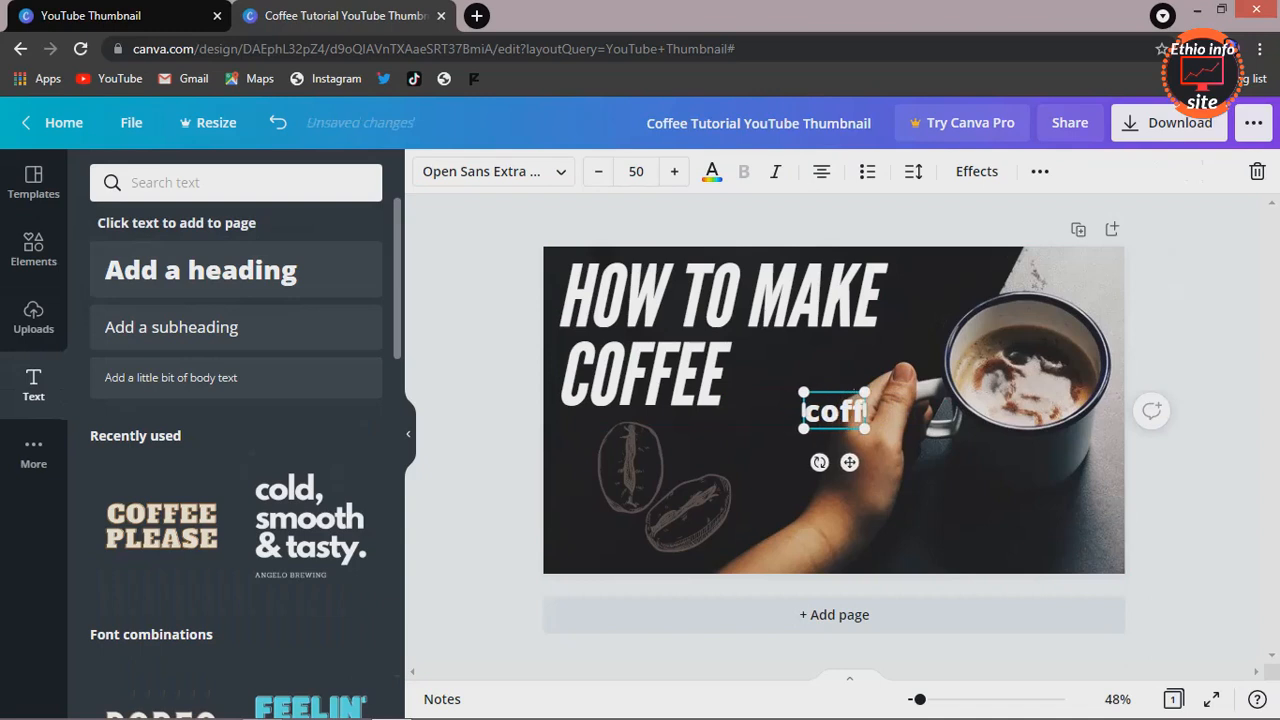
pyautogui.write('ee')
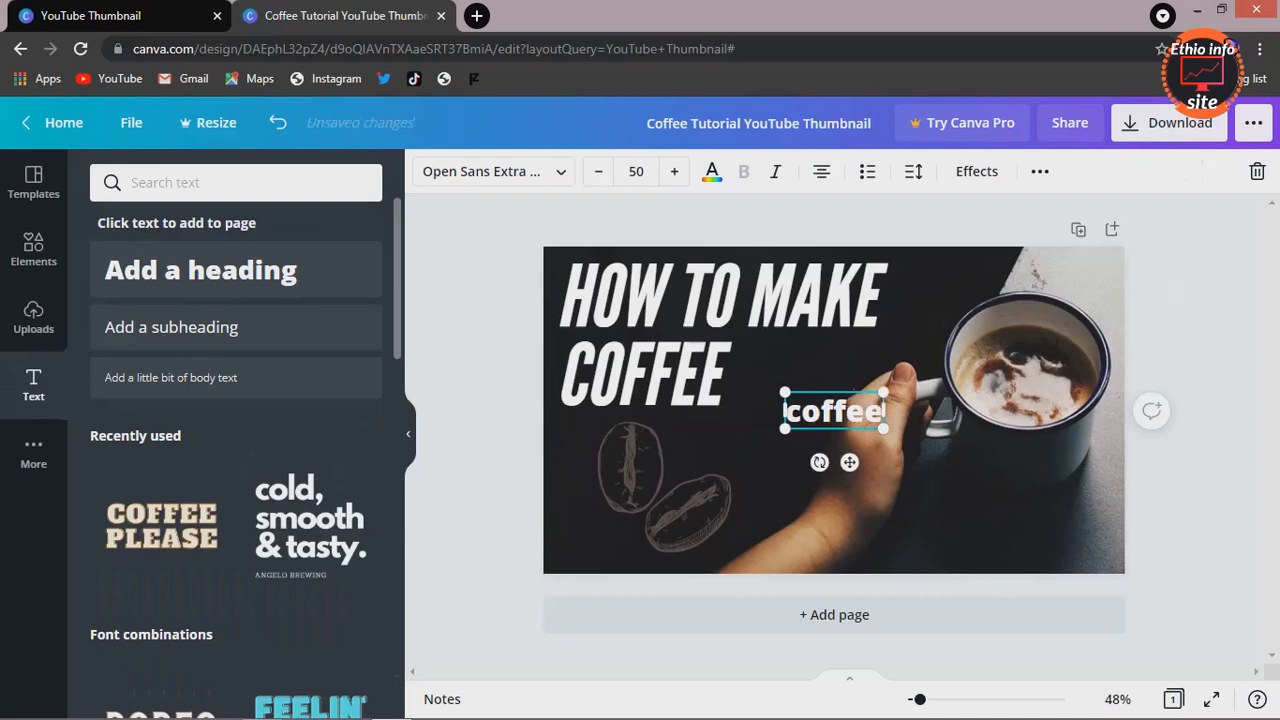
# Move the "coffee" heading to just below the mug and scale it to a font size of about 49.4.
pyautogui.hotkey('shift', 'Left')
pyautogui.hotkey('shift', 'Left')
pyautogui.hotkey('shift', 'Left')
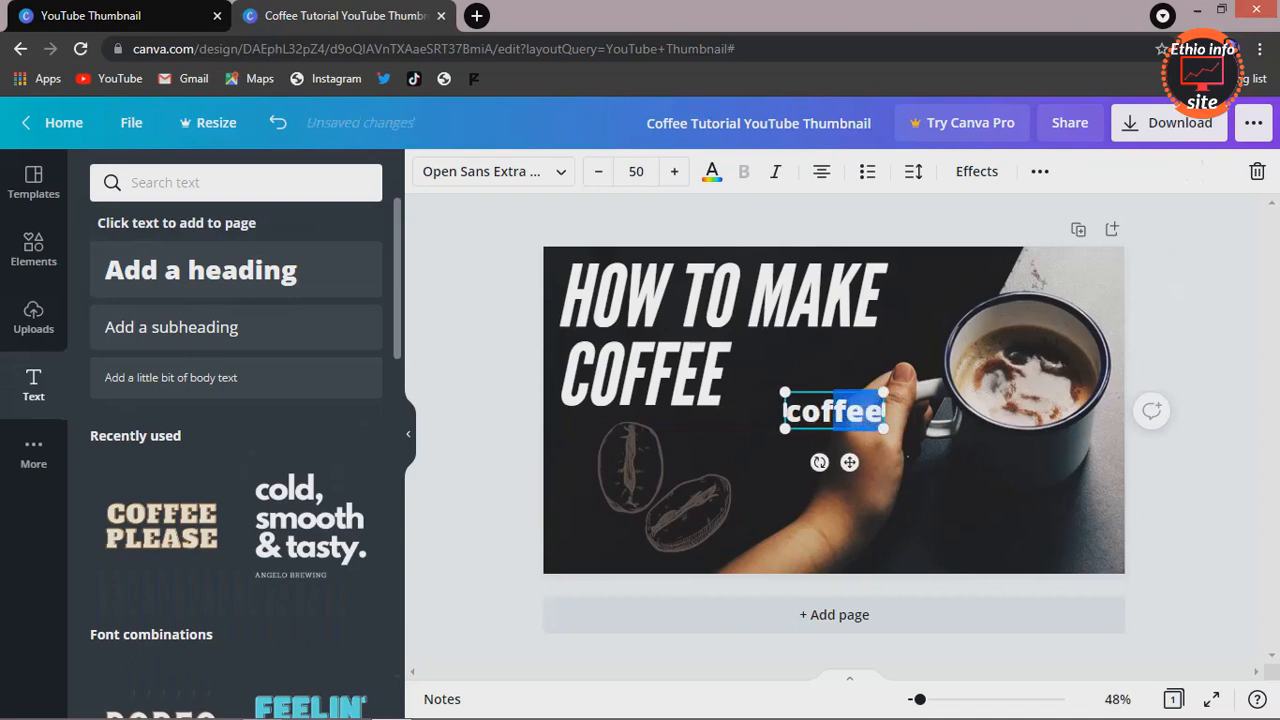
pyautogui.click(908, 457)
pyautogui.moveTo(833, 410); pyautogui.dragTo(982, 479)
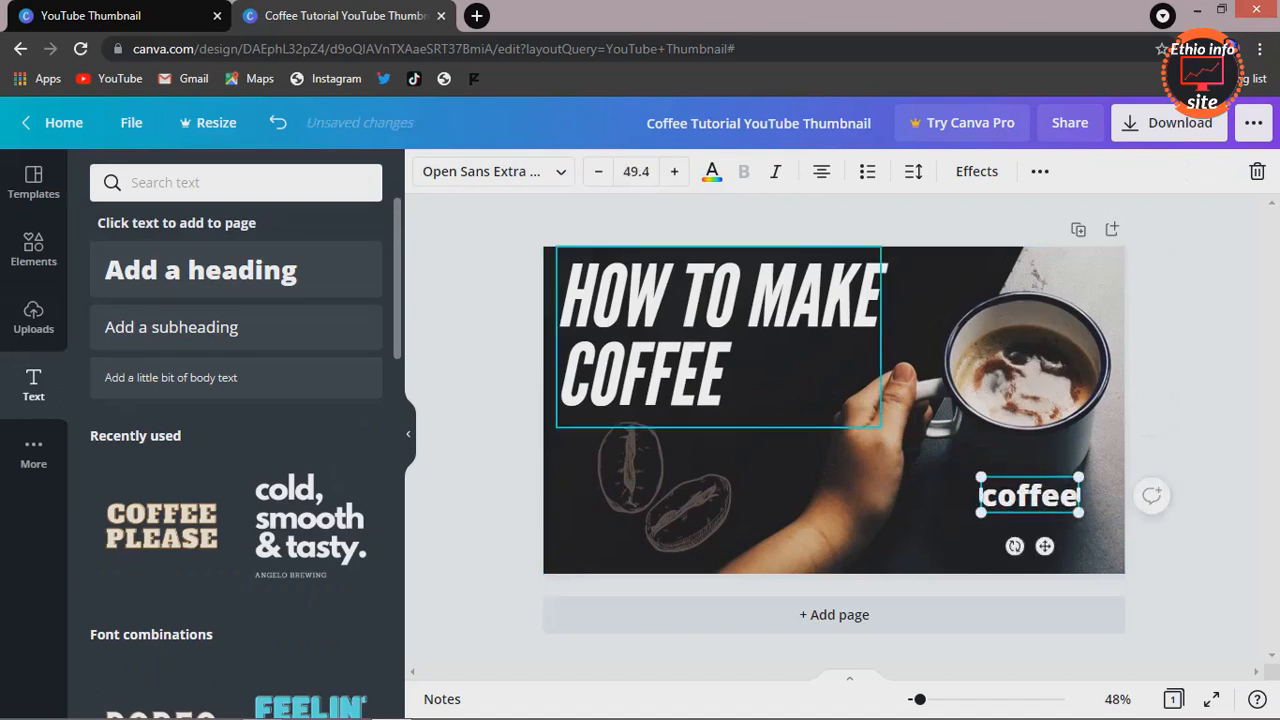
pyautogui.click(757, 477)
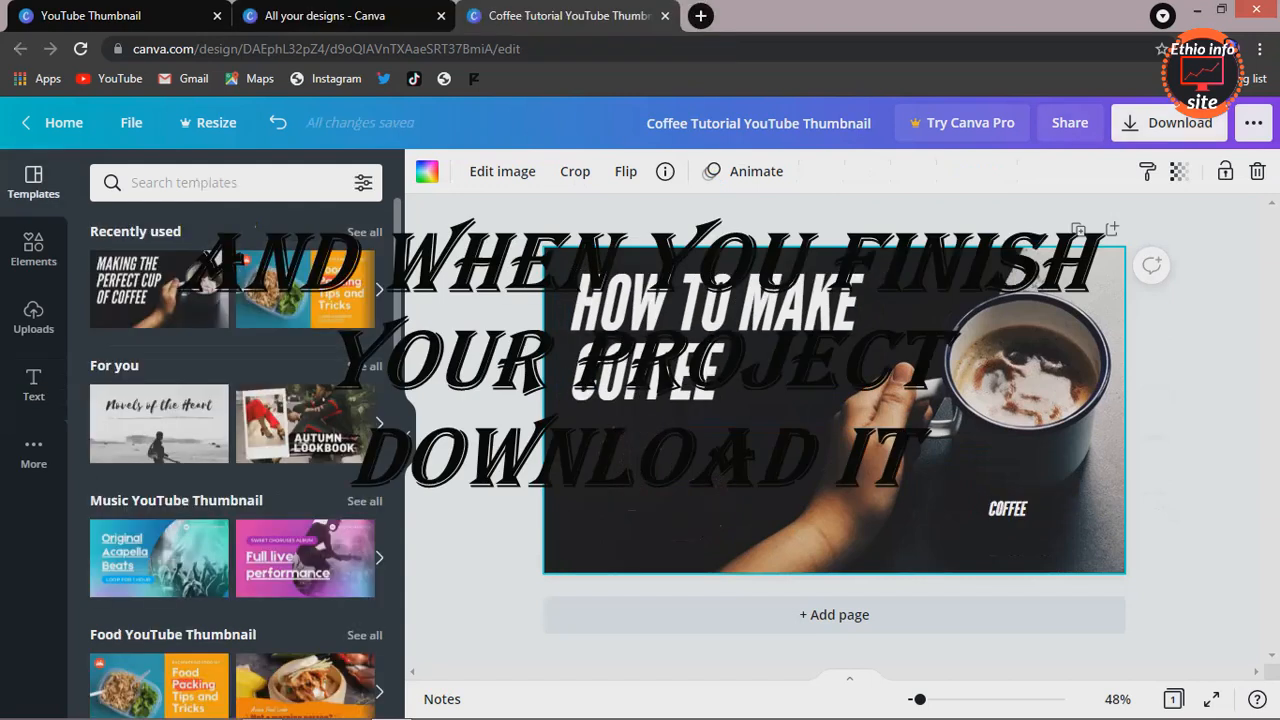
# Download the thumbnail as a PNG file at 1280 × 720 px and dismiss the download message.
pyautogui.click(1168, 123)
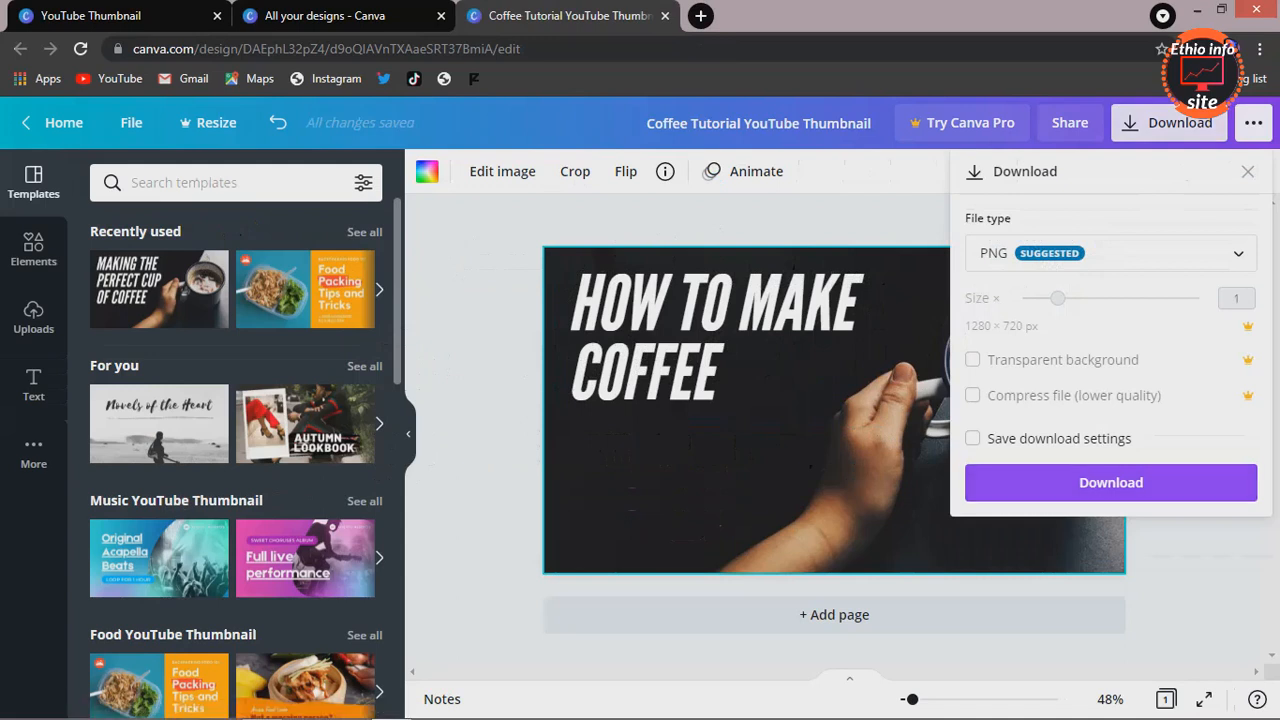
pyautogui.click(1111, 482)
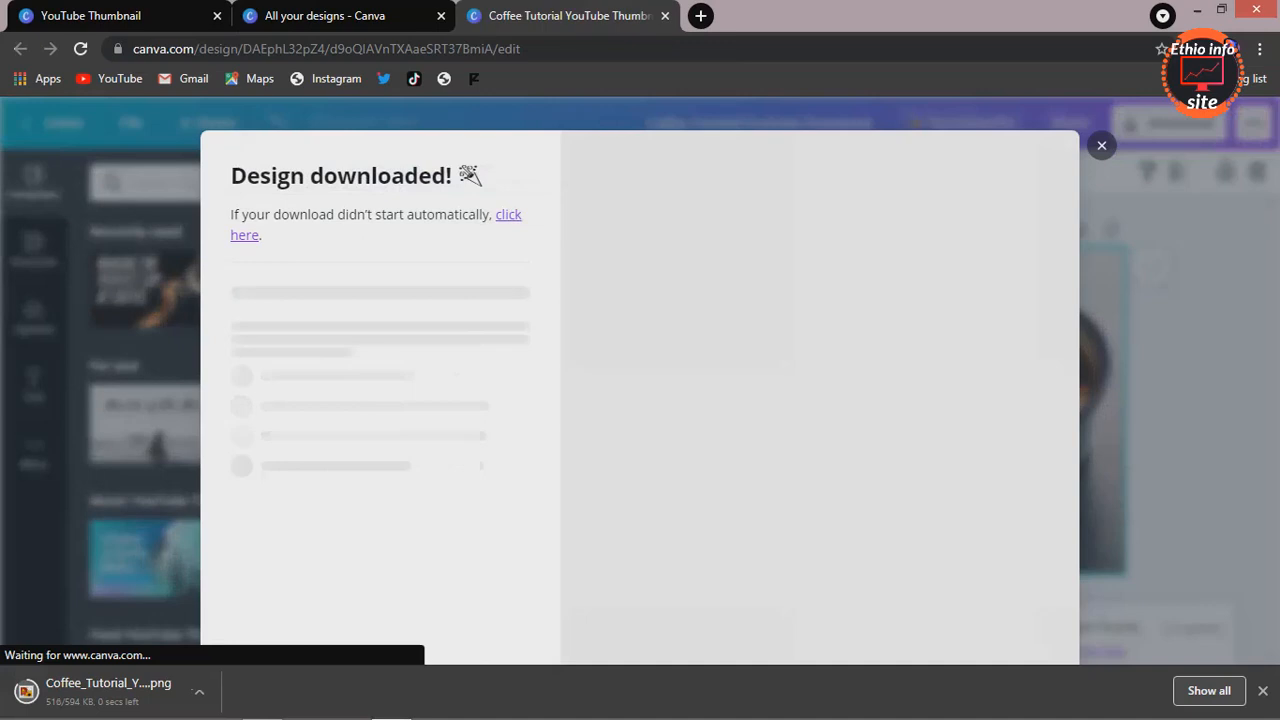
pyautogui.press('Escape')
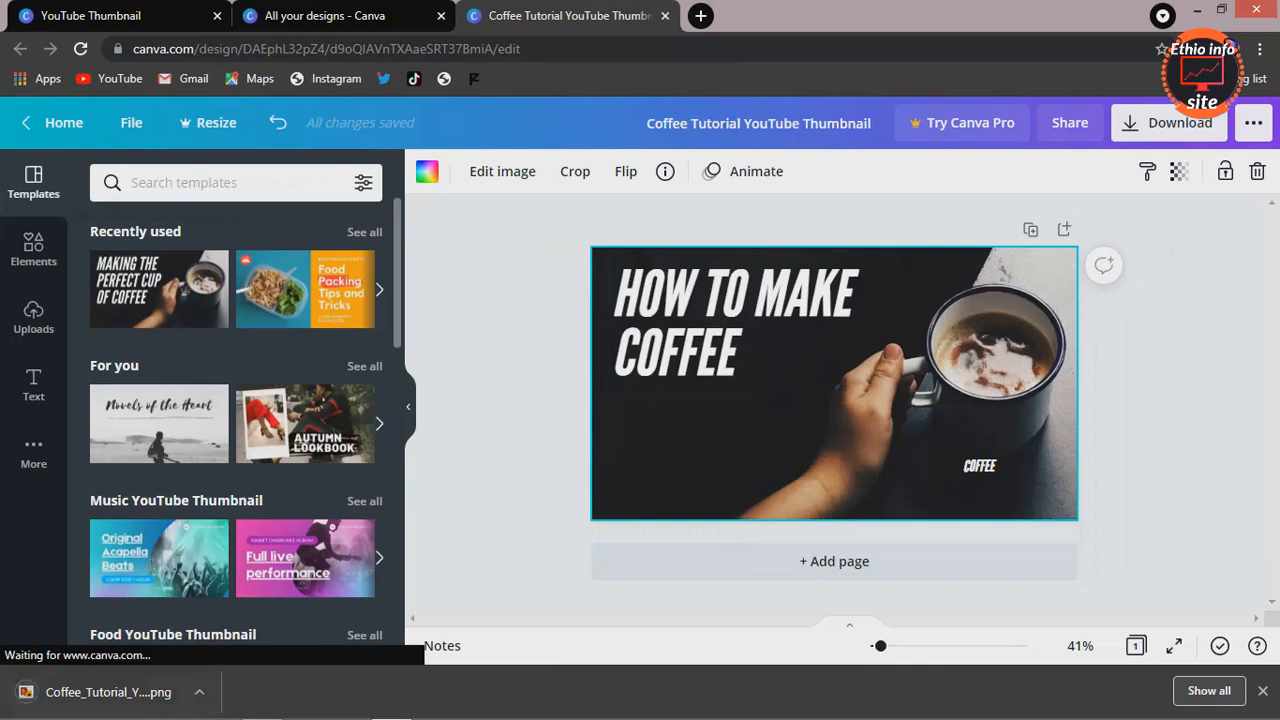
# Open the downloaded Coffee_Tutorial_YouTube_Thumbnail image to check it, and close Windows Photo Viewer.
pyautogui.click(199, 691)
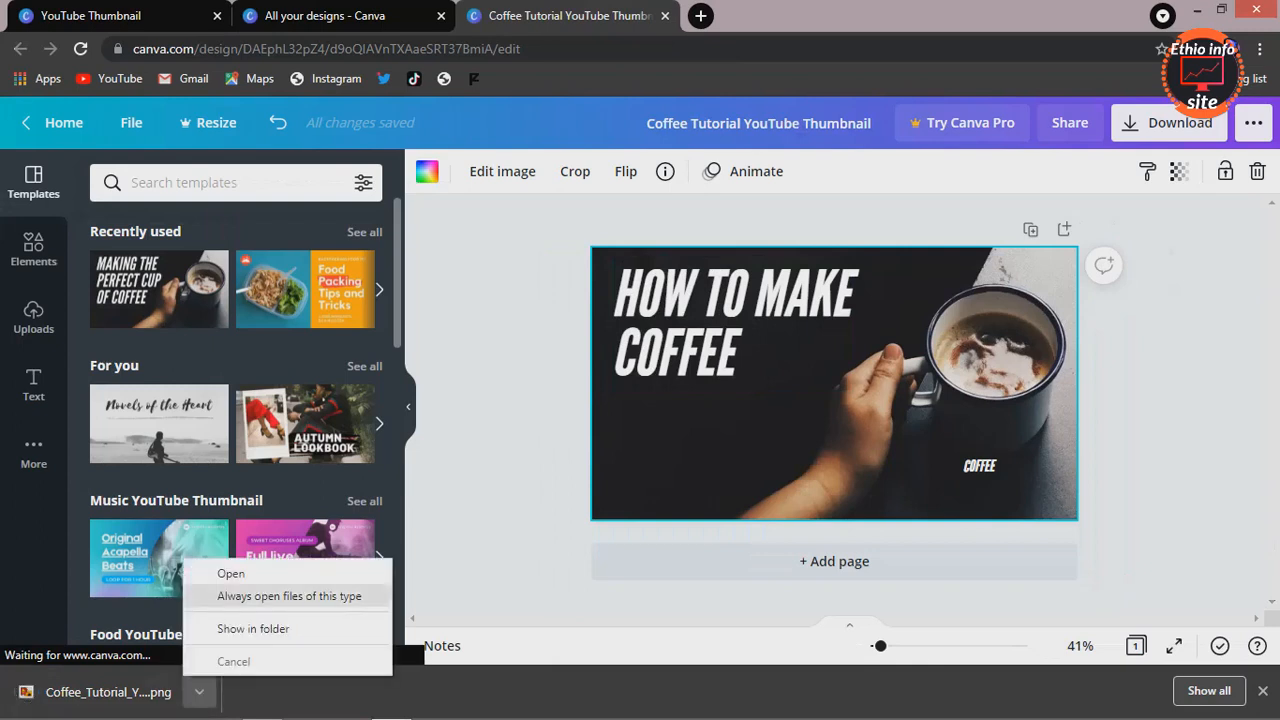
pyautogui.click(231, 573)
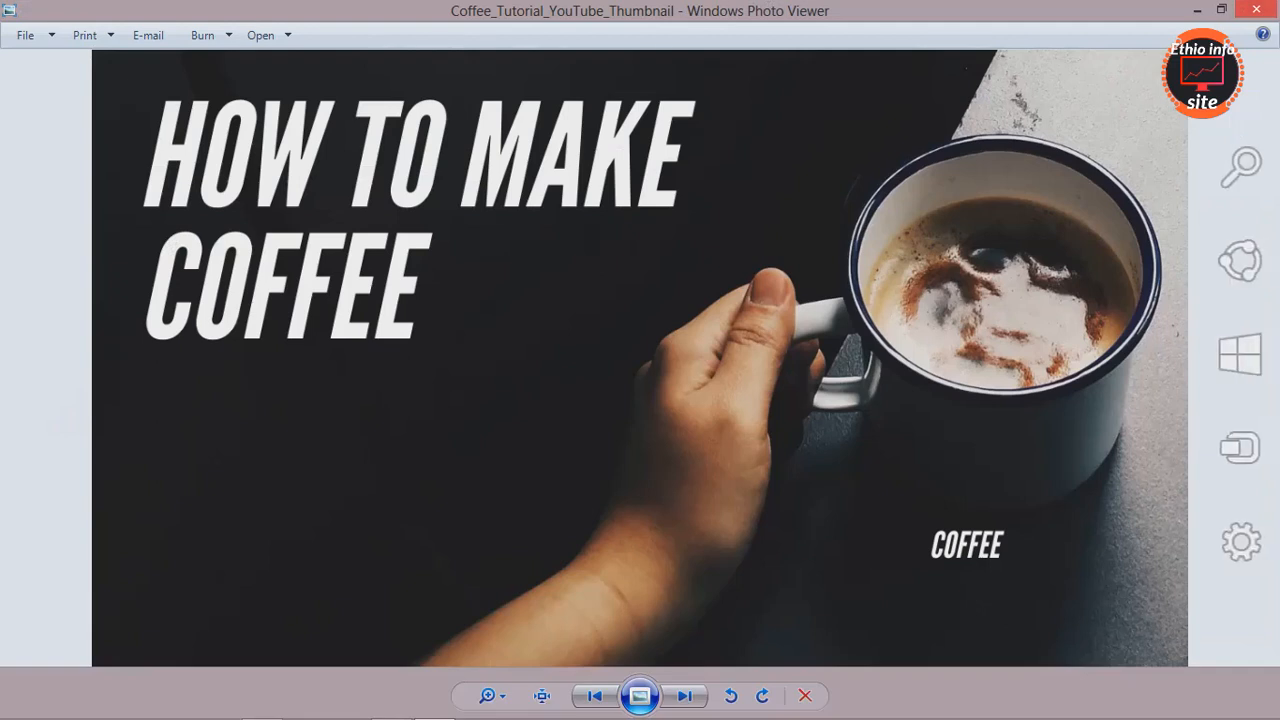
pyautogui.click(1257, 9)
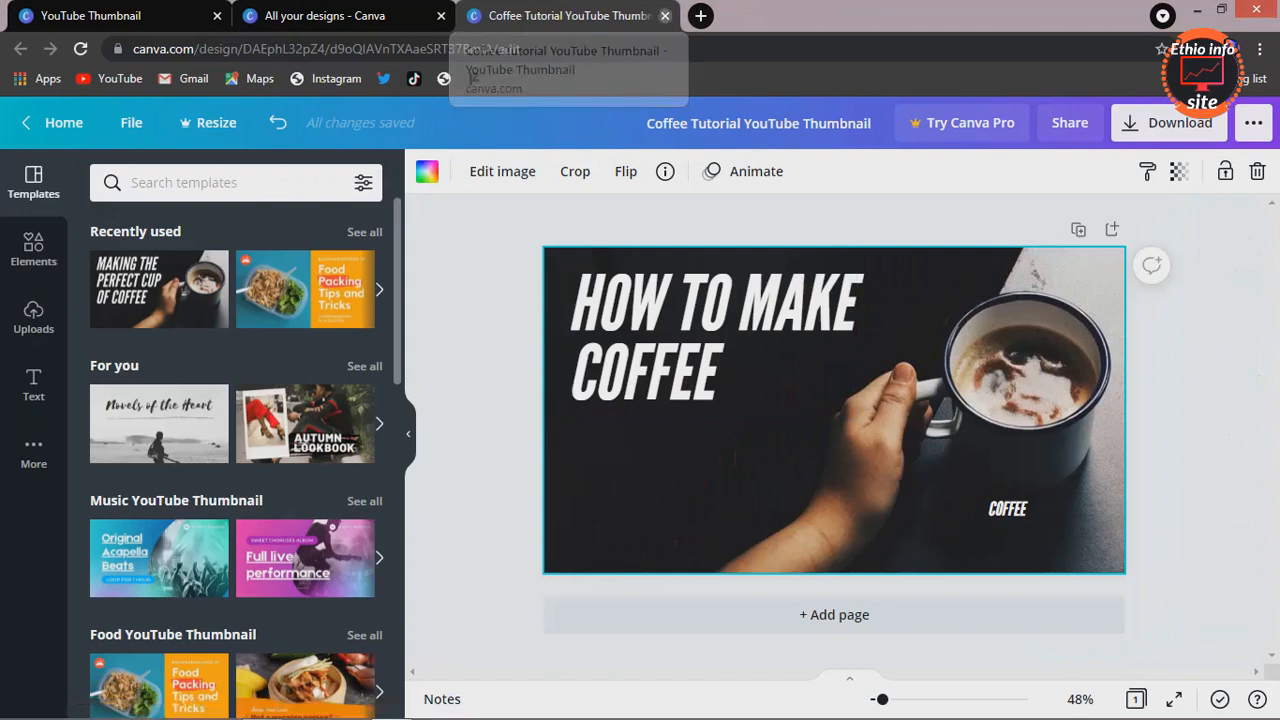
# Close the thumbnail editor and the All your designs page, and open the YouTube website from the bookmarks.
pyautogui.click(664, 15)
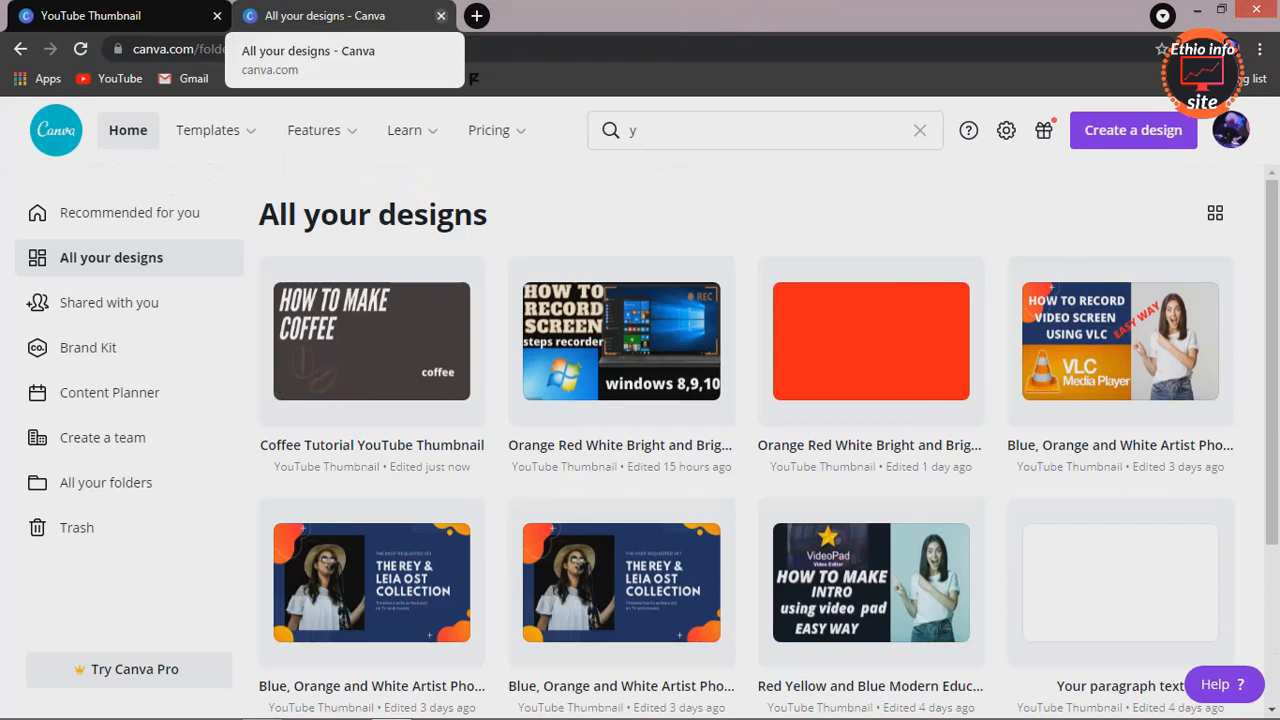
pyautogui.click(440, 15)
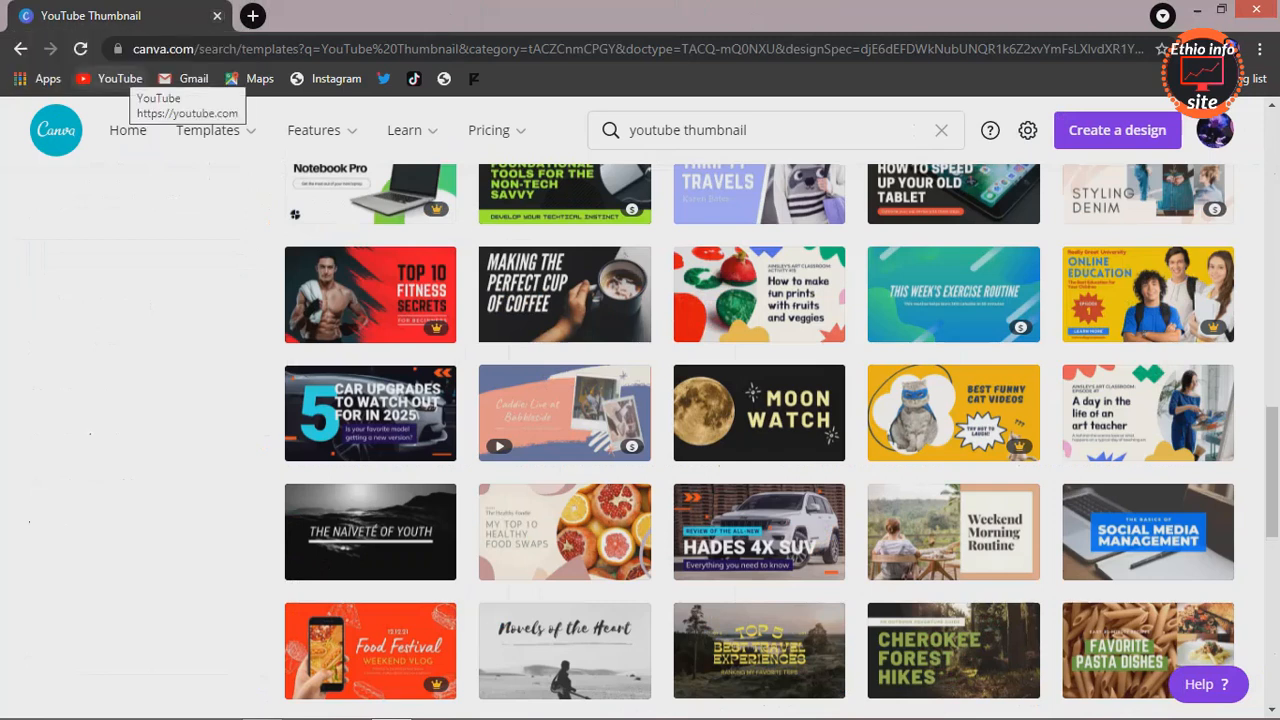
pyautogui.click(115, 78)
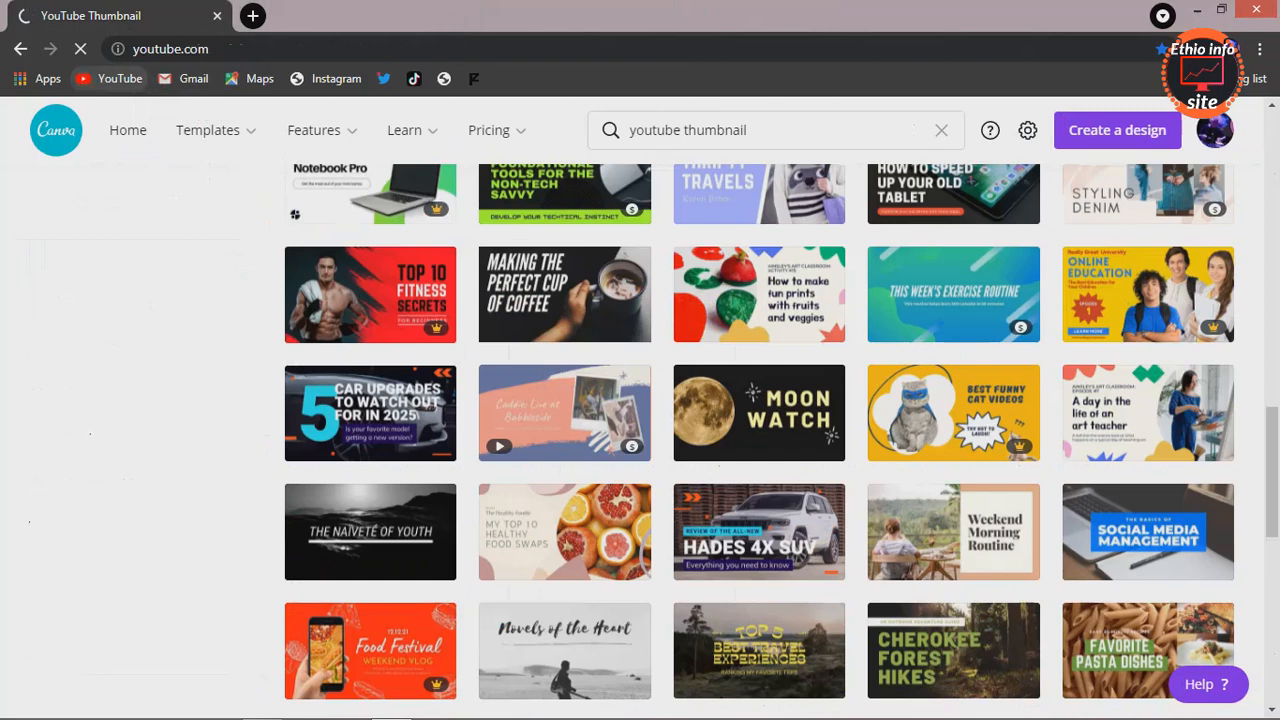